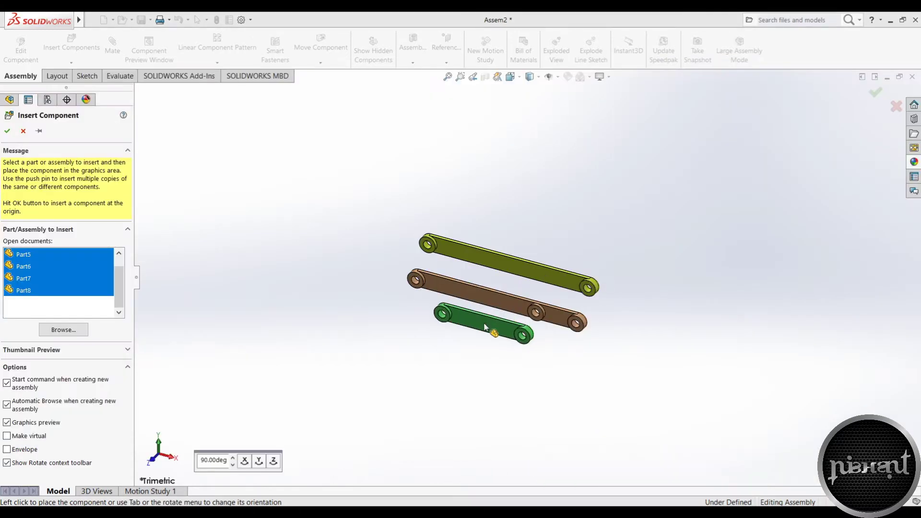
- Place Part5–Part8 in a row: green link, red link, grey washer and three pins
click(480, 331)
click(463, 350)
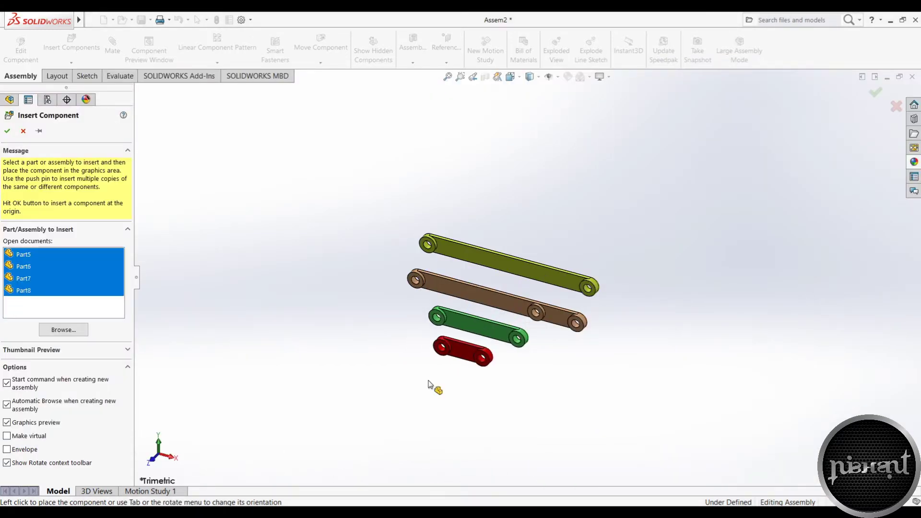
click(399, 315)
click(373, 289)
click(346, 270)
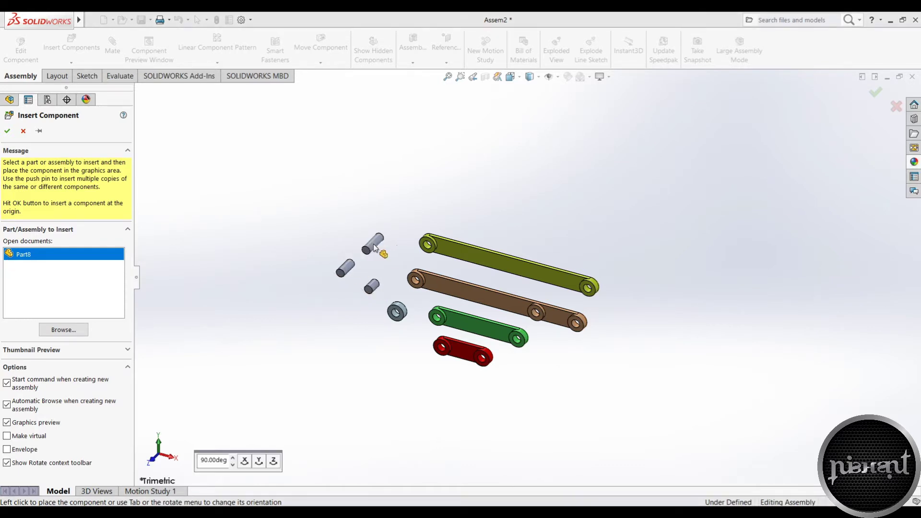
click(324, 262)
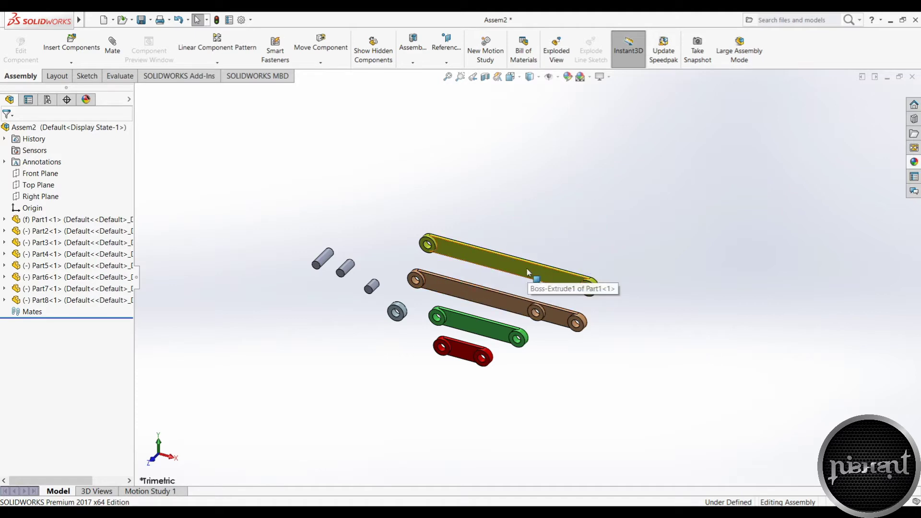
- Copy the yellow and brown links and move the green link down-left into open space
ctrl+drag(527, 272, 536, 239)
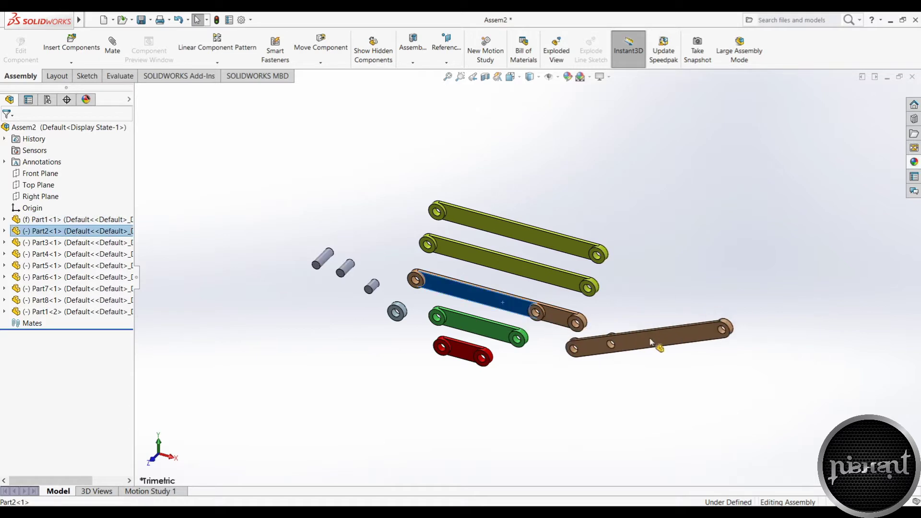
ctrl+drag(647, 339, 660, 345)
click(634, 381)
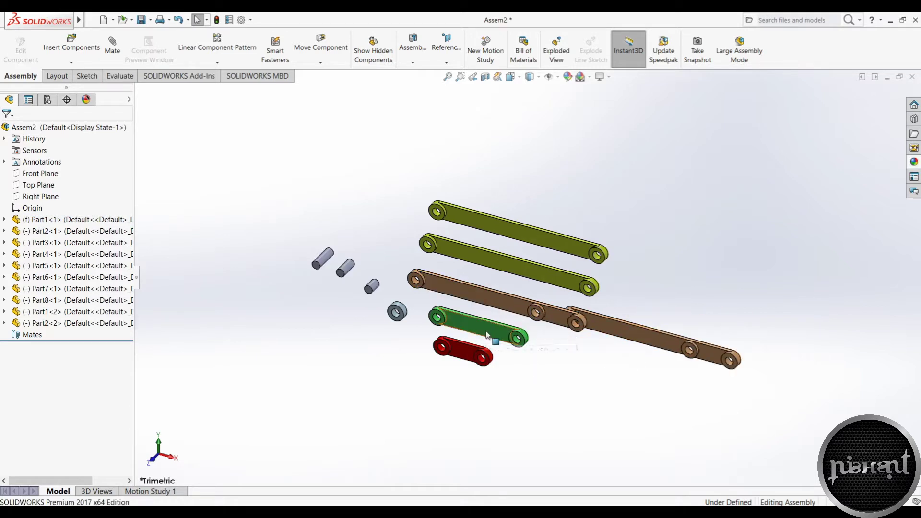
drag(487, 334, 381, 383)
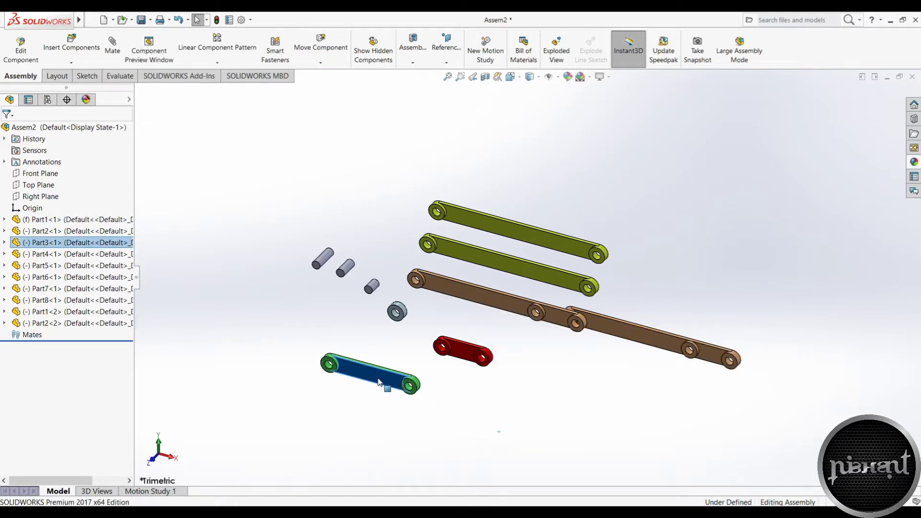
click(465, 410)
- Make more green link copies and a red link copy, then move the second brown link below the first
ctrl+drag(360, 378, 323, 452)
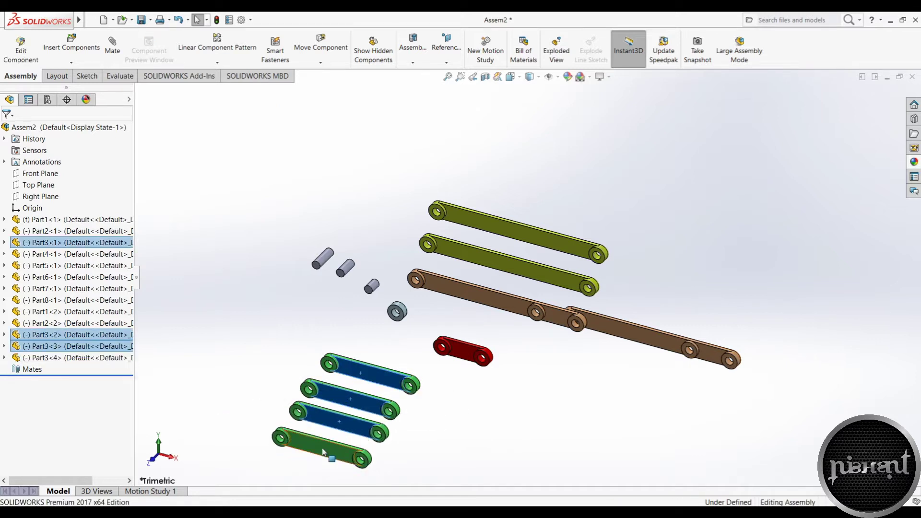
ctrl+drag(464, 351, 461, 376)
click(575, 434)
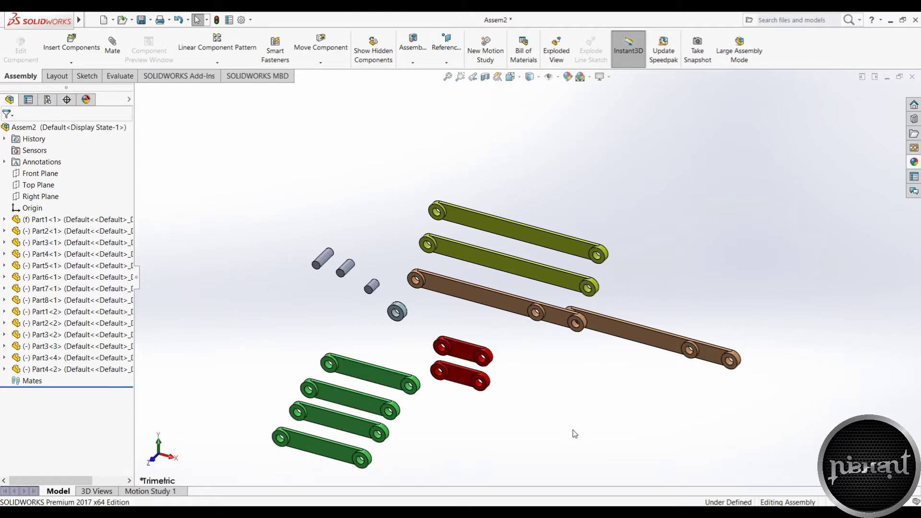
drag(660, 341, 615, 367)
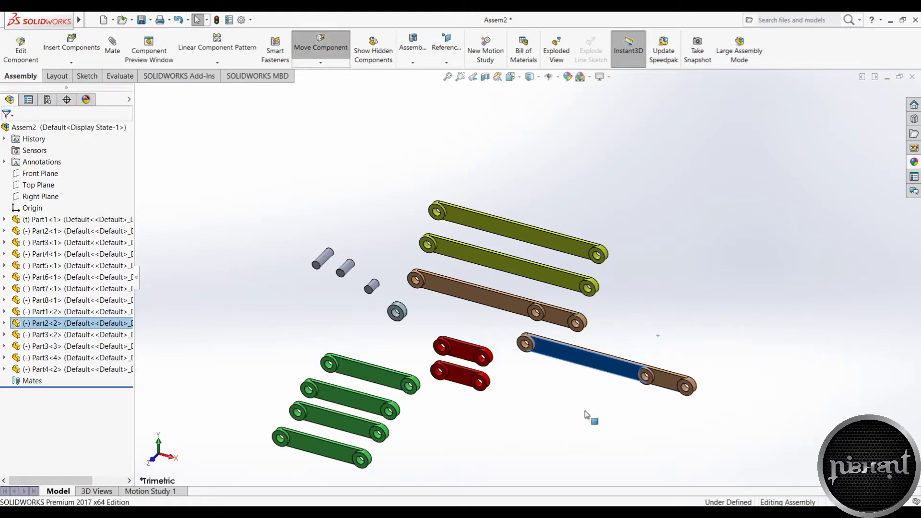
click(767, 327)
click(562, 284)
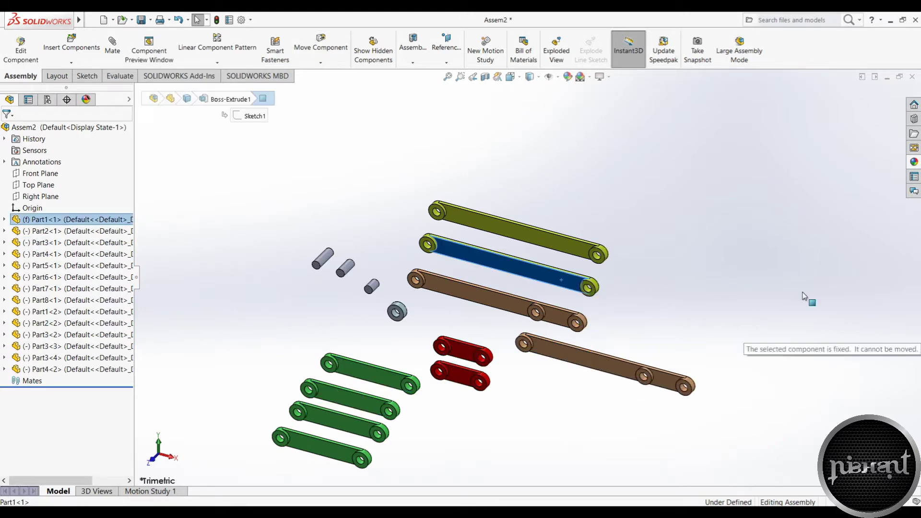
right_click(543, 280)
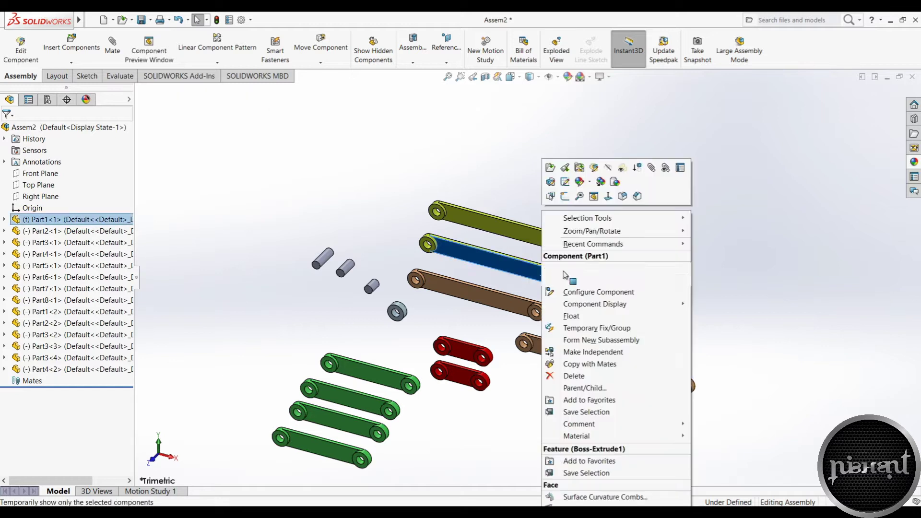
- Float yellow link Part1<1>, then move both yellow links down and the brown link up-right
click(575, 316)
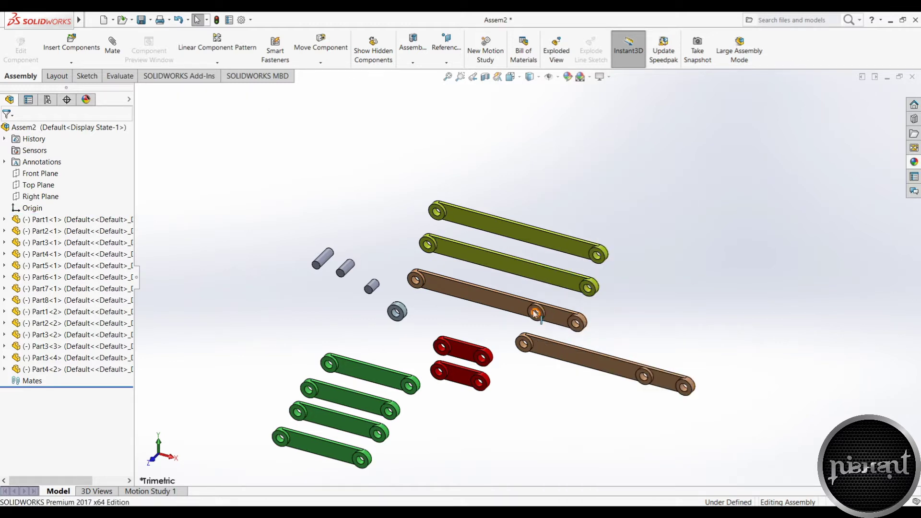
drag(516, 274, 527, 439)
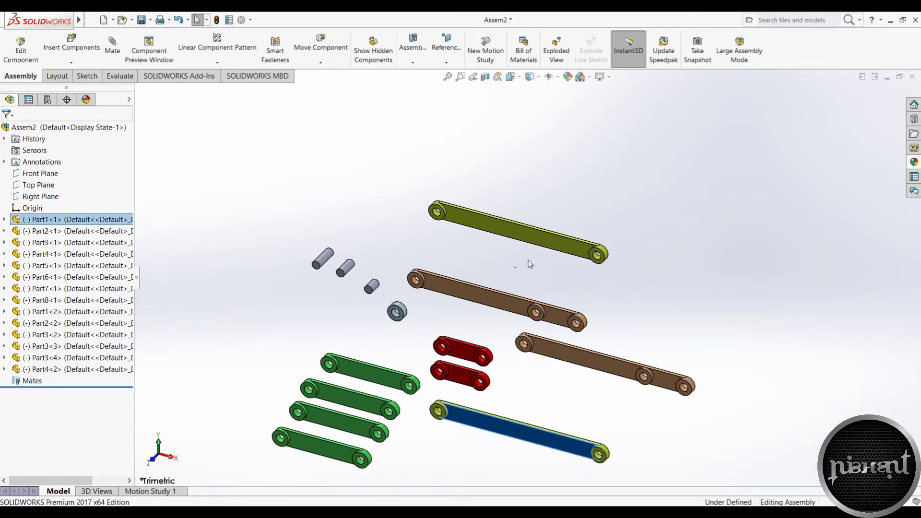
drag(531, 236, 514, 466)
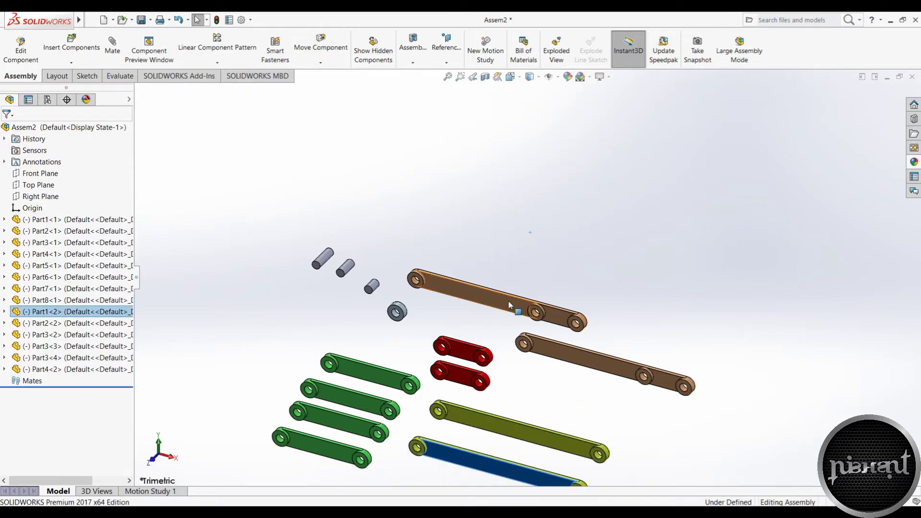
drag(510, 305, 530, 266)
click(657, 243)
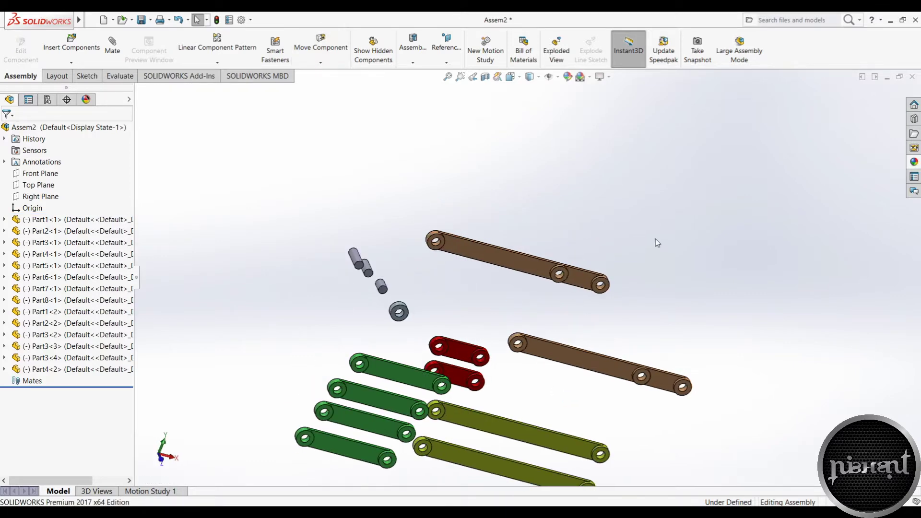
- In front view, fix the top brown link Part2<1> in place
key(ctrl+1)
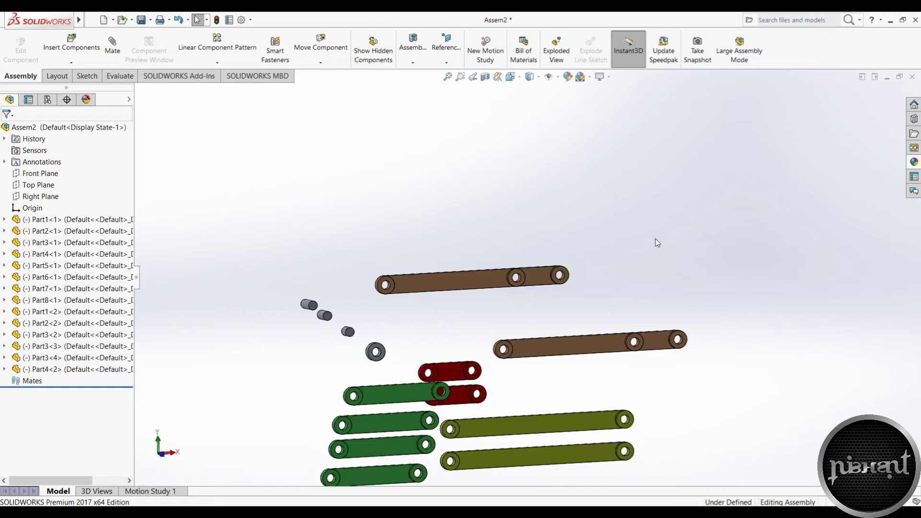
click(475, 288)
right_click(475, 288)
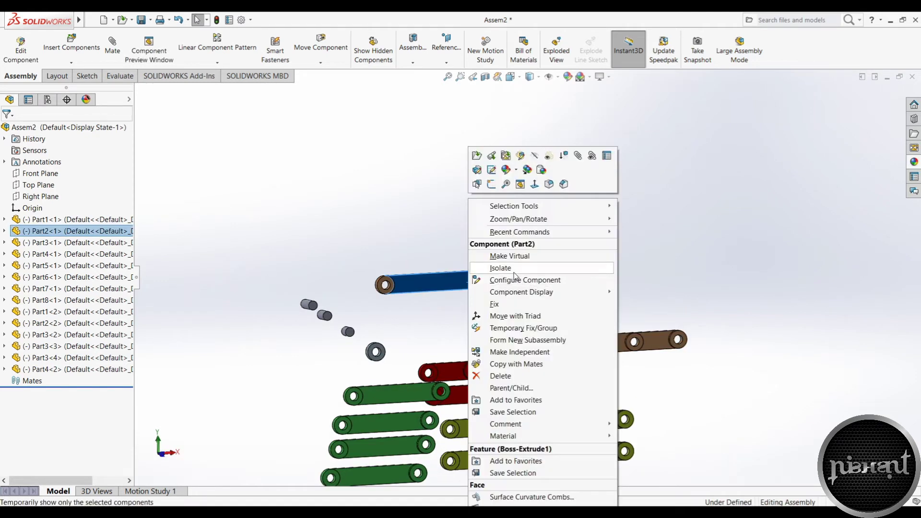
click(494, 304)
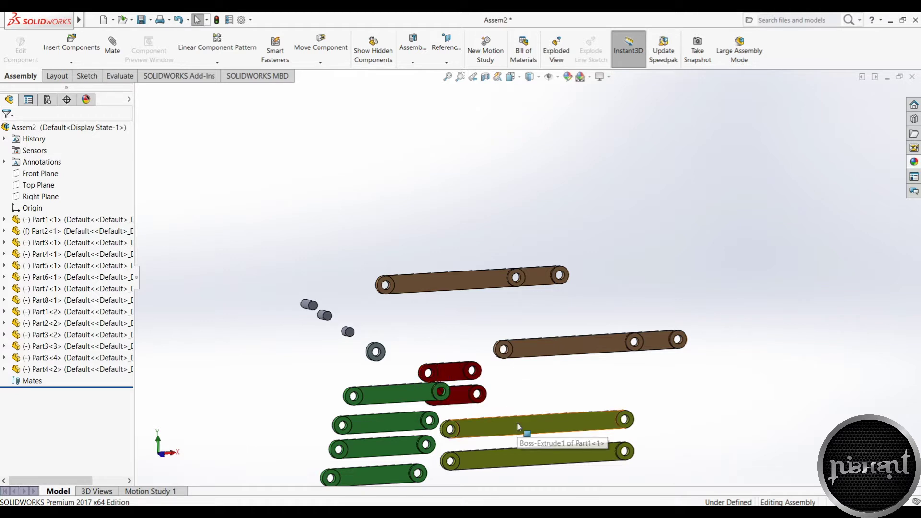
- Move a yellow link just above the fixed brown link and zoom in
drag(518, 426, 442, 253)
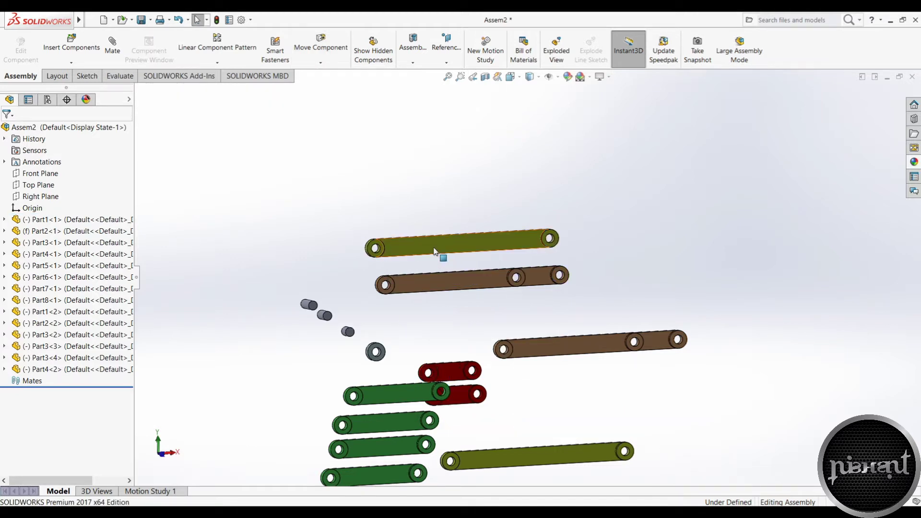
scroll(442, 254, down, 2)
scroll(434, 259, down, 2)
scroll(593, 283, down, 2)
scroll(643, 287, down, 3)
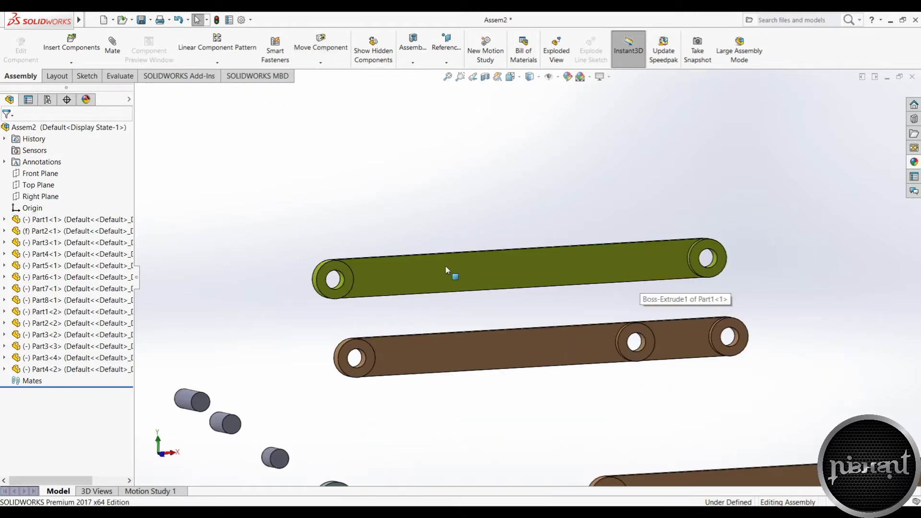
click(93, 20)
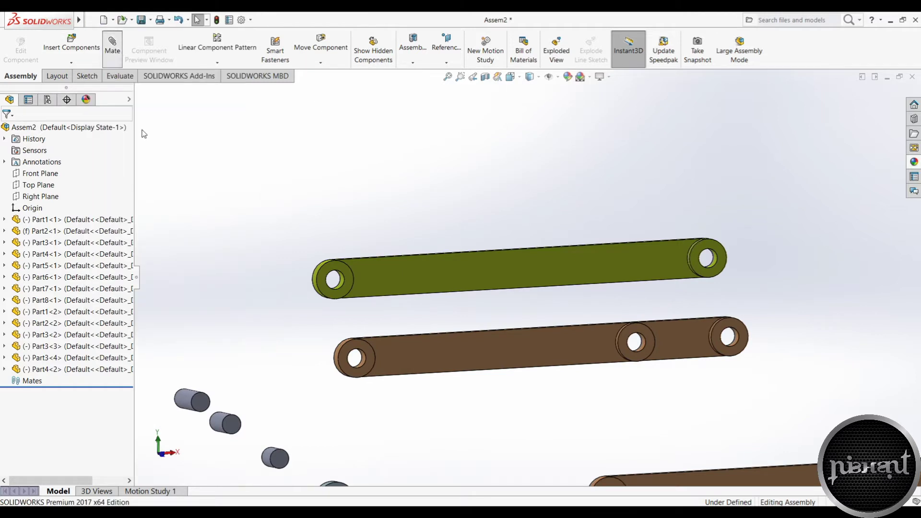
- Mate the yellow link's left hole concentric and face coincident with the brown link's end
click(336, 282)
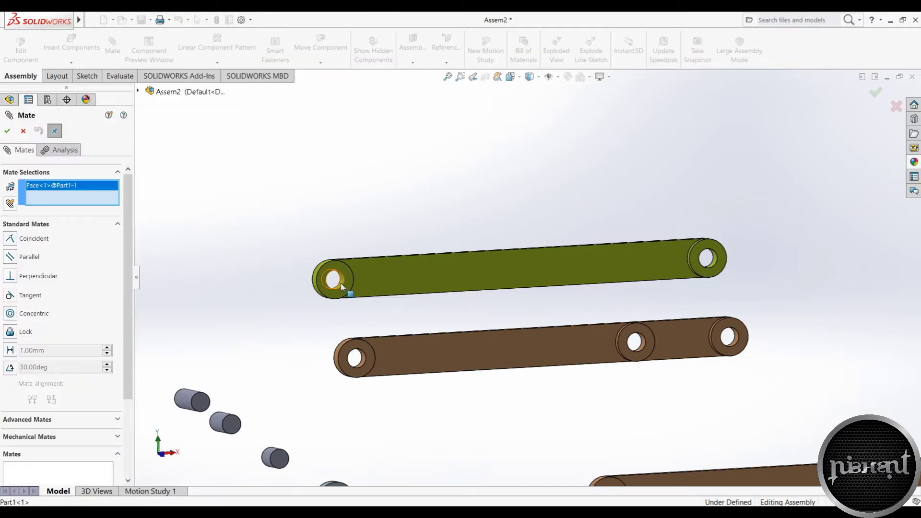
click(363, 360)
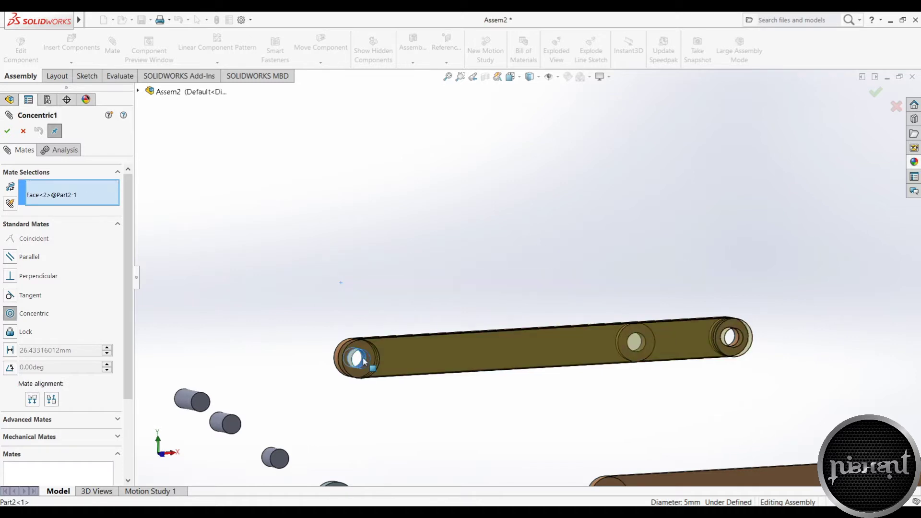
click(351, 375)
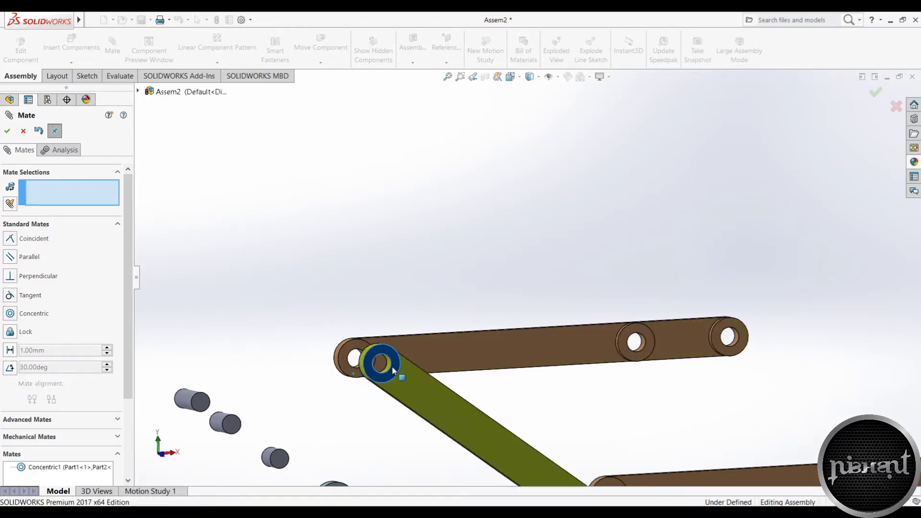
click(350, 375)
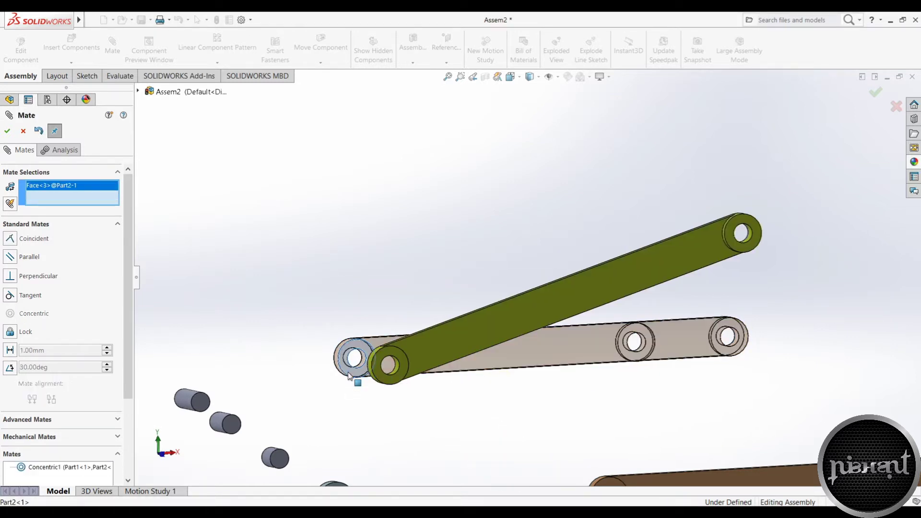
key(ctrl+3)
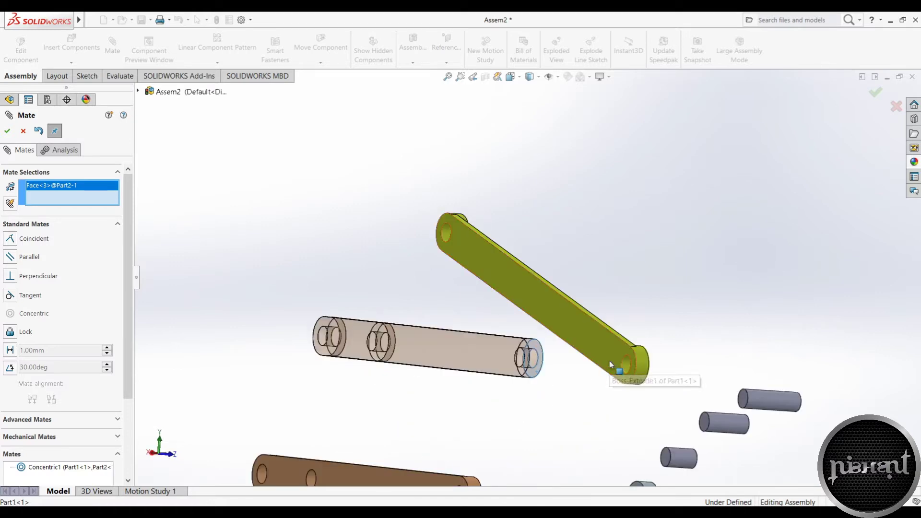
click(610, 364)
click(743, 380)
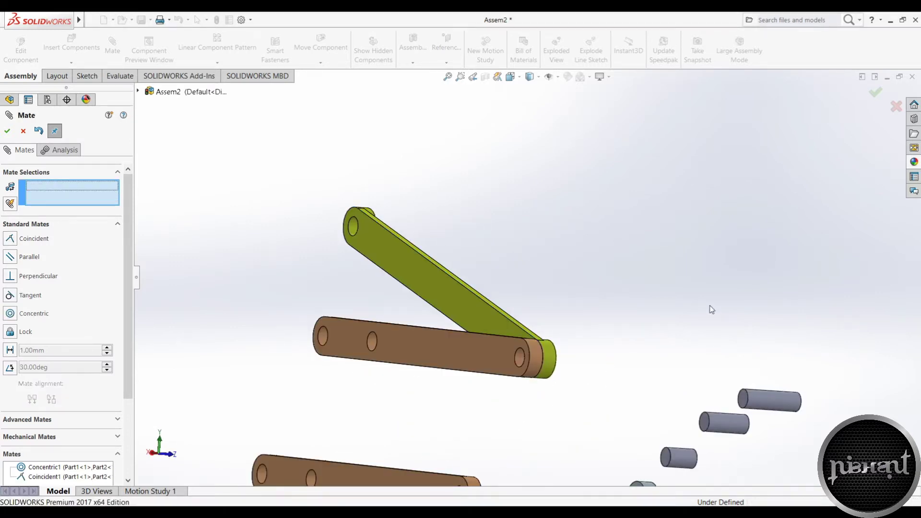
key(ctrl+1)
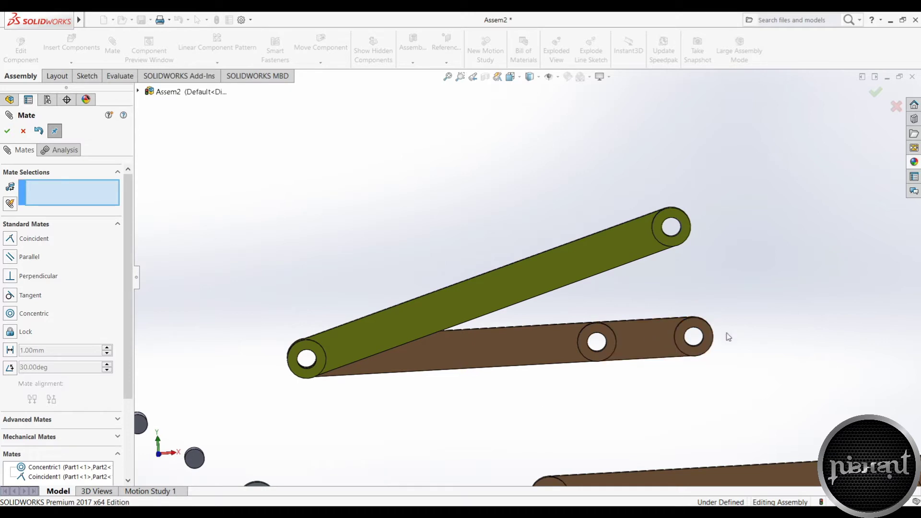
- In isometric view, move the red link beside the brown link and rotate it into position
key(ctrl+7)
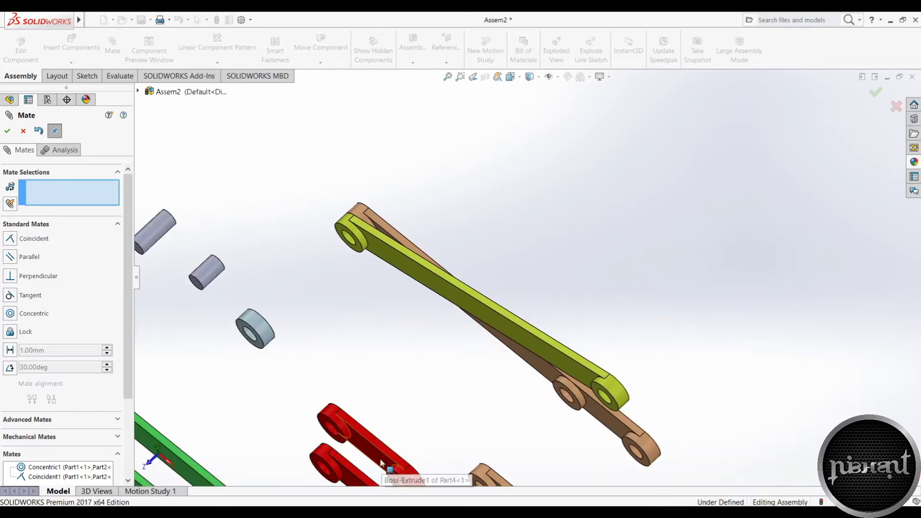
drag(381, 462, 694, 279)
key(ctrl+7)
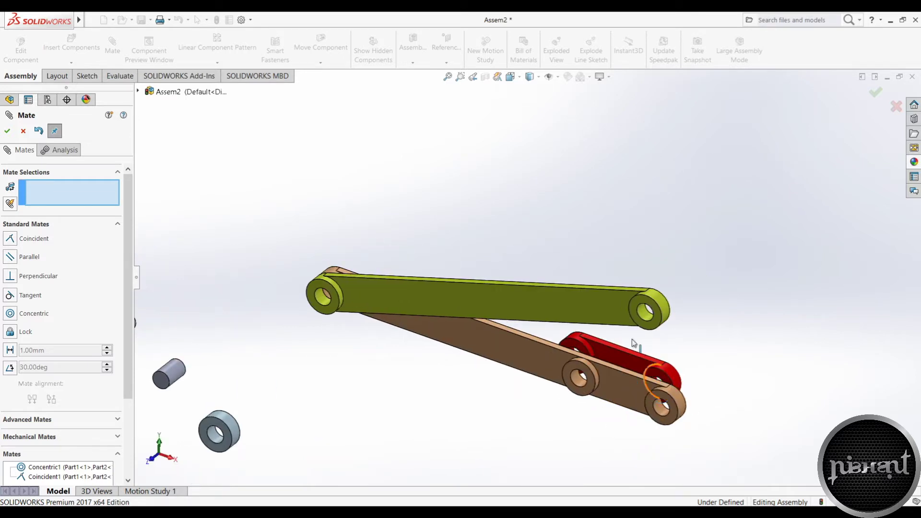
drag(633, 343, 492, 421)
drag(472, 346, 461, 407)
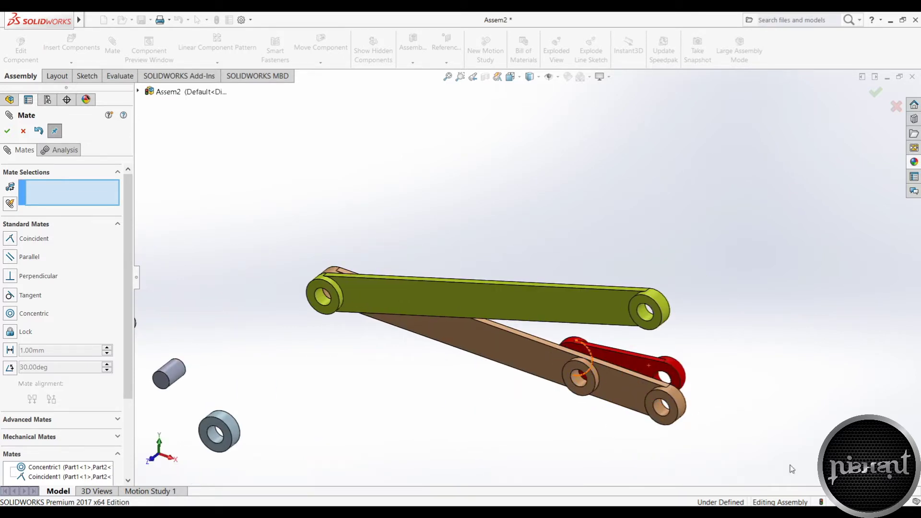
key(Escape)
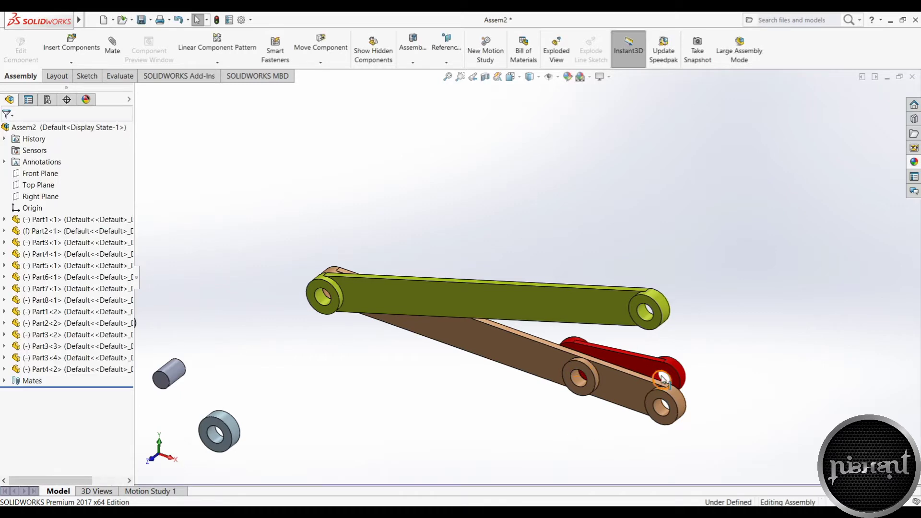
- Pin the red link to the brown link's middle hole with concentric and coincident mates
click(659, 380)
click(578, 382)
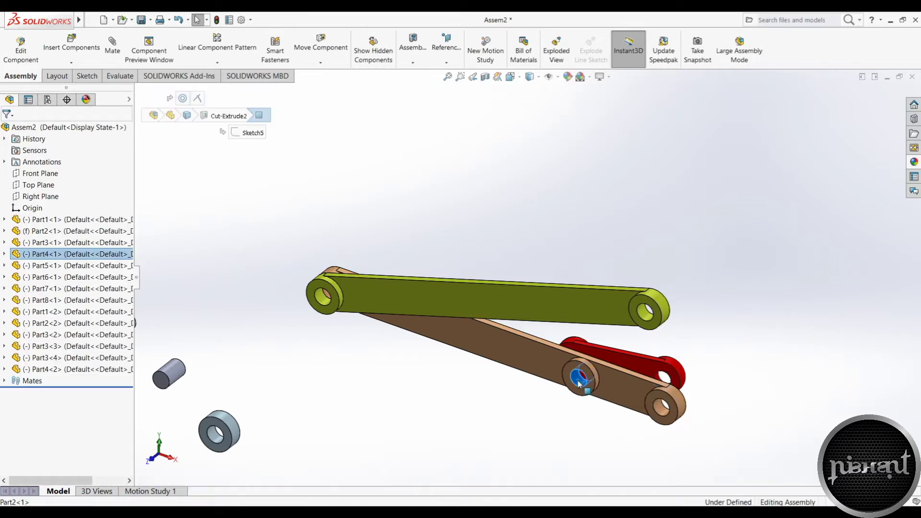
click(112, 48)
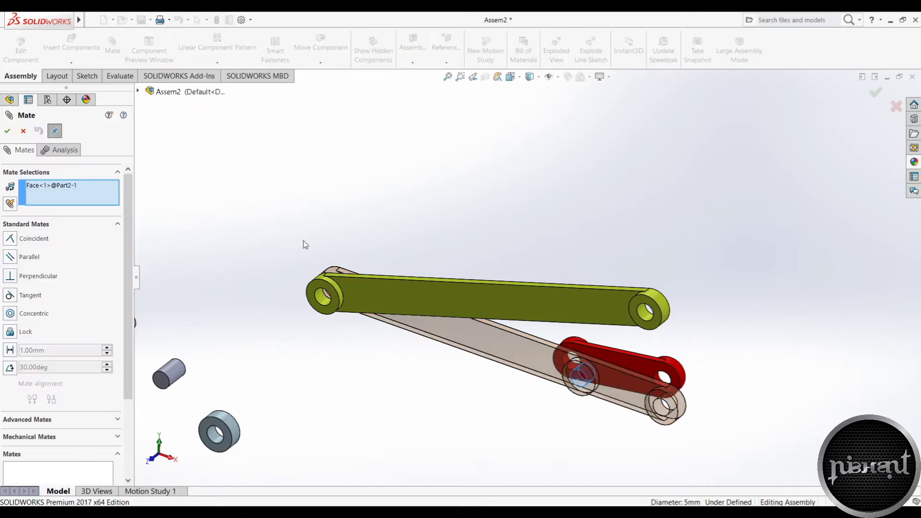
click(660, 380)
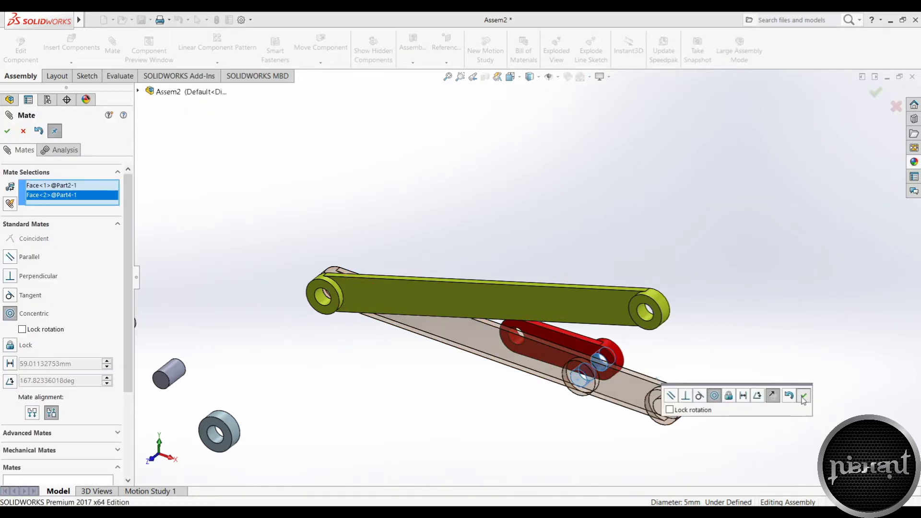
click(804, 395)
click(585, 354)
key(Left)
key(Left)
key(Left)
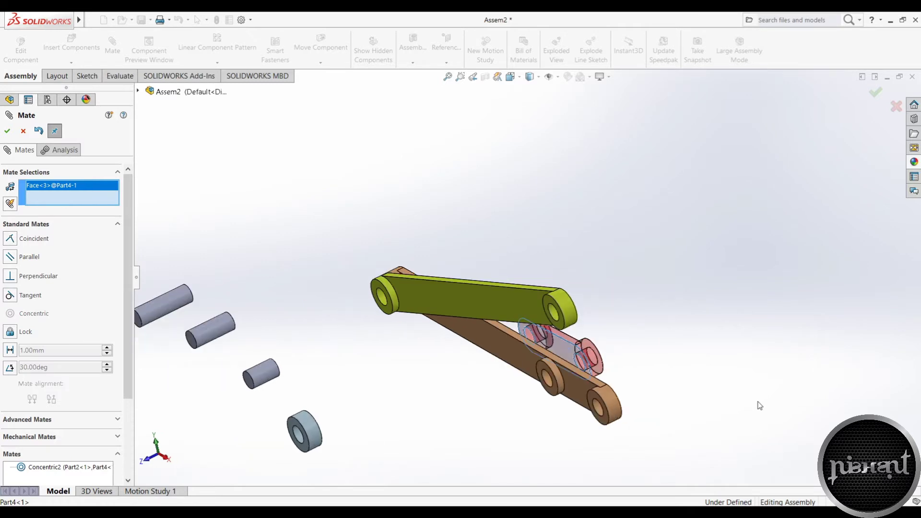
key(Left)
key(Left)
key(Left)
click(440, 379)
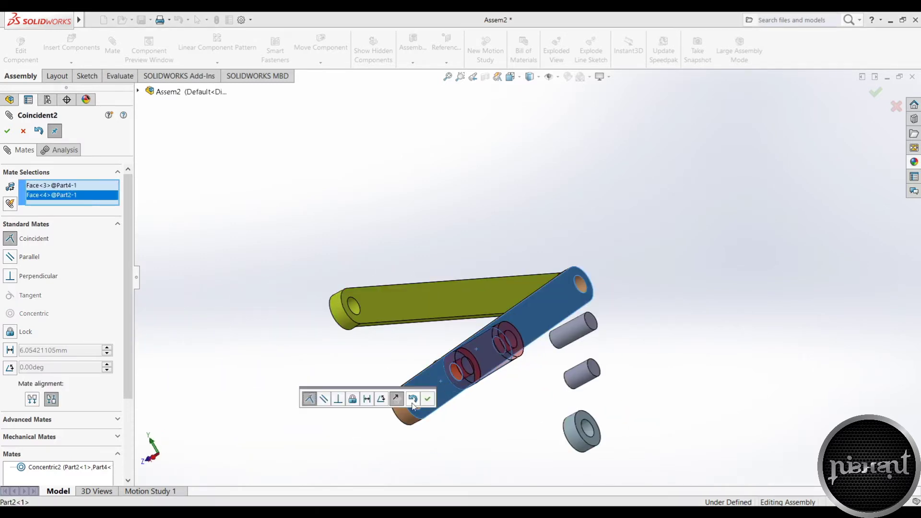
click(428, 399)
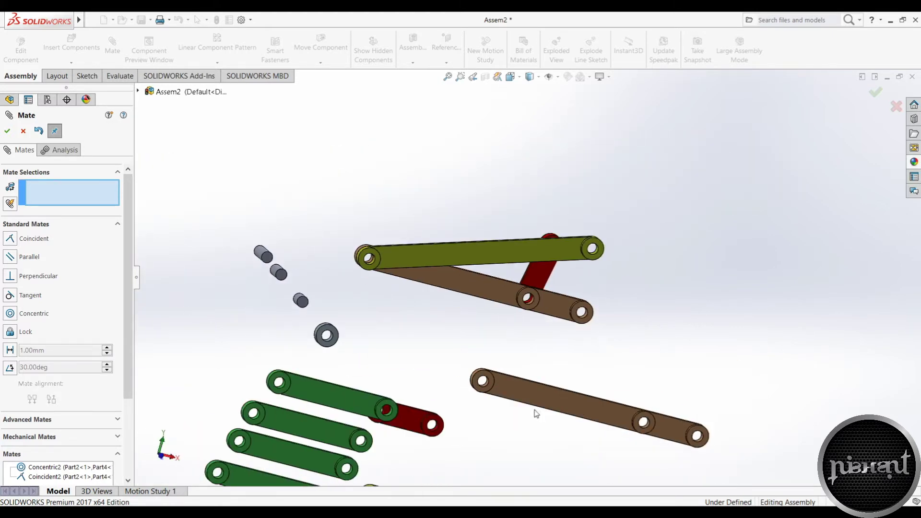
- Move the second brown link Part2<2> to the top, fix it, and test it cannot move
drag(550, 405, 475, 161)
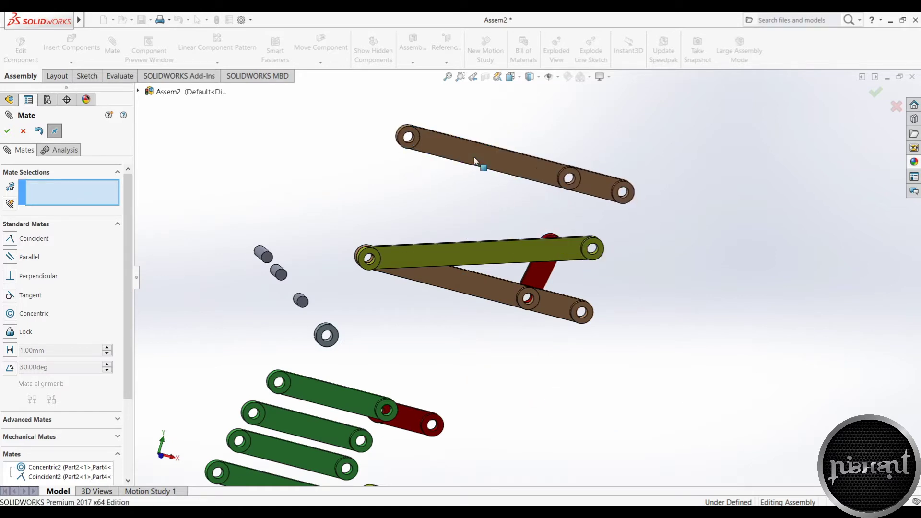
click(514, 161)
right_click(514, 162)
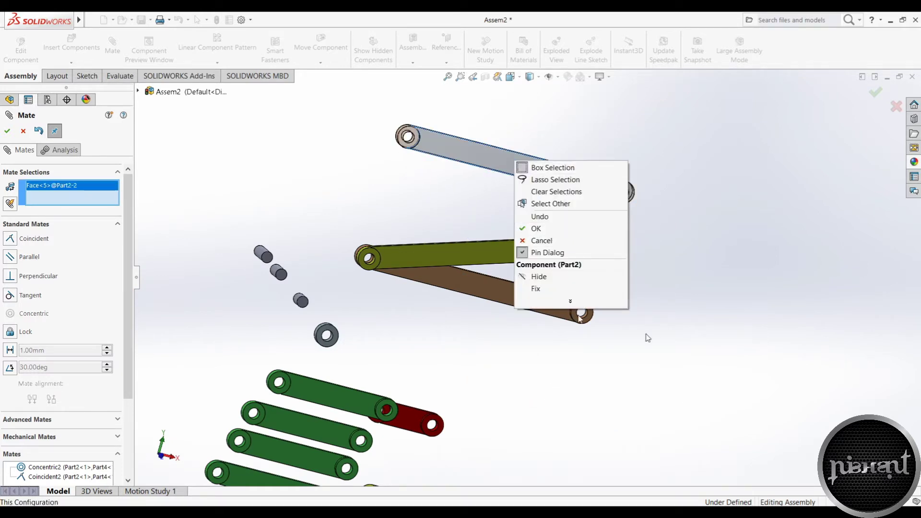
click(536, 288)
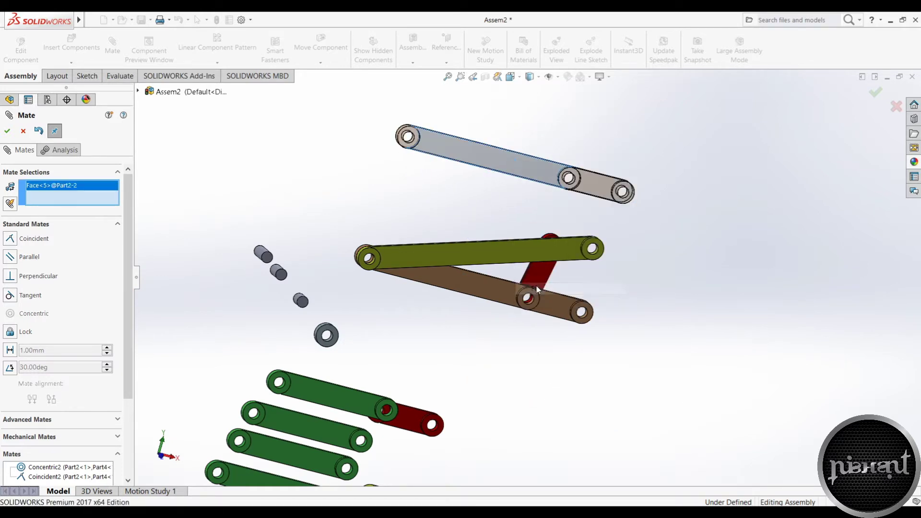
click(23, 131)
drag(456, 154, 676, 316)
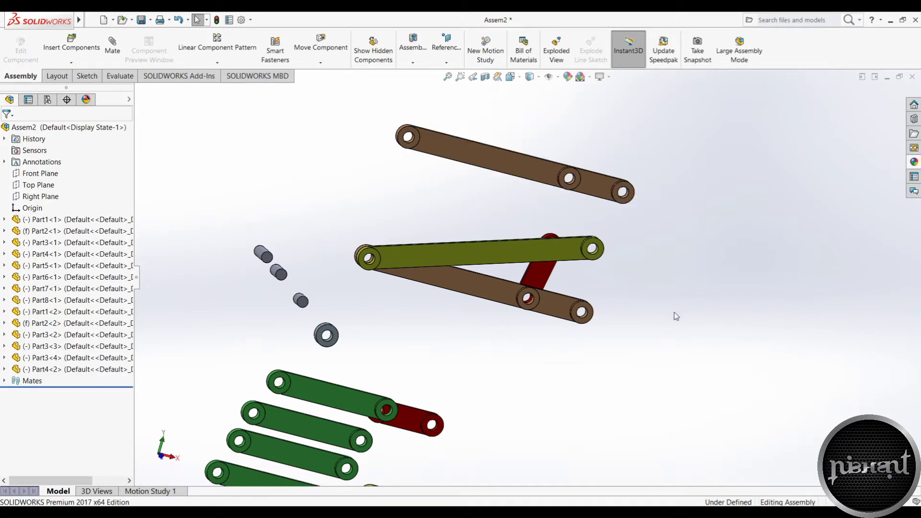
drag(368, 487, 622, 269)
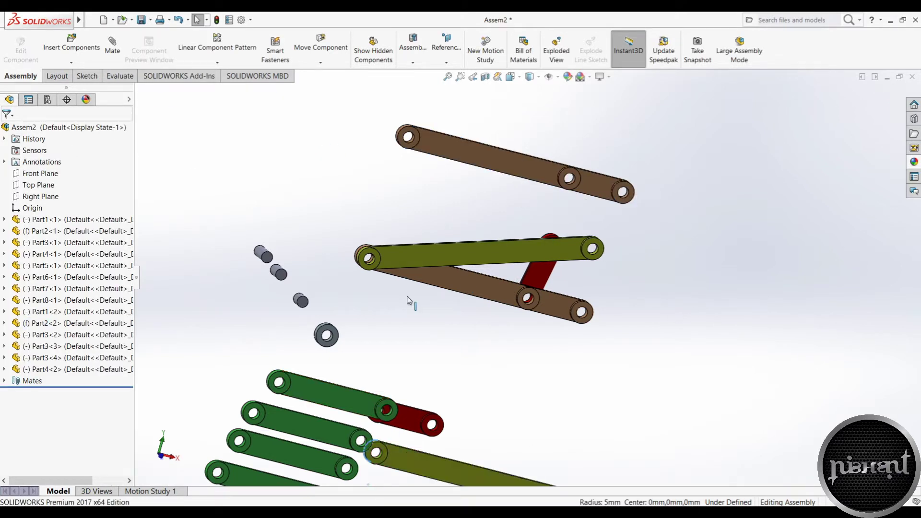
- Mate the yellow link's end hole coincident with the top brown link's left hole edge
click(92, 20)
key(Escape)
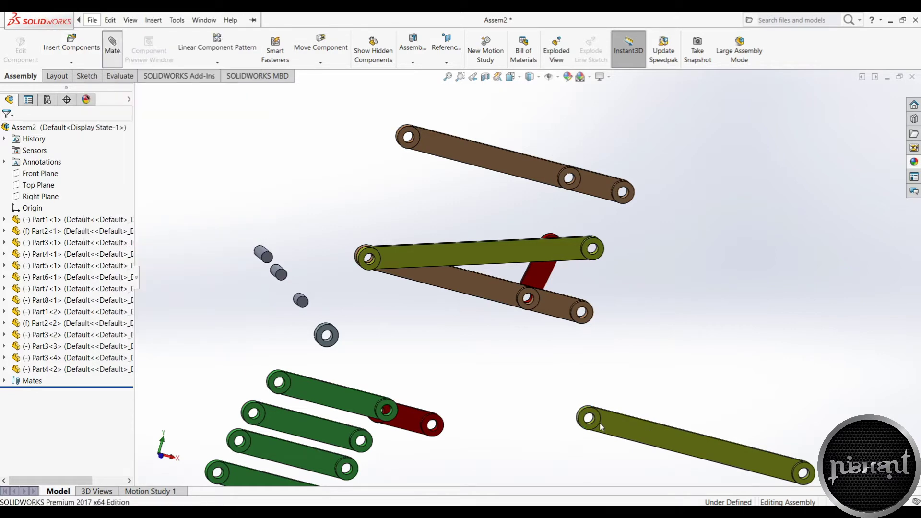
key(m)
scroll(570, 378, up, 3)
scroll(556, 353, down, 4)
scroll(515, 197, down, 5)
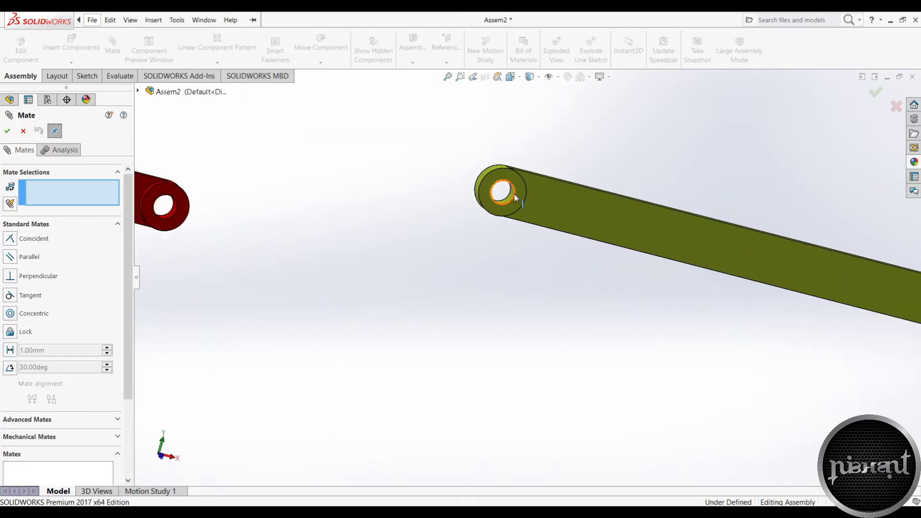
click(510, 197)
scroll(511, 198, down, 2)
scroll(511, 199, up, 6)
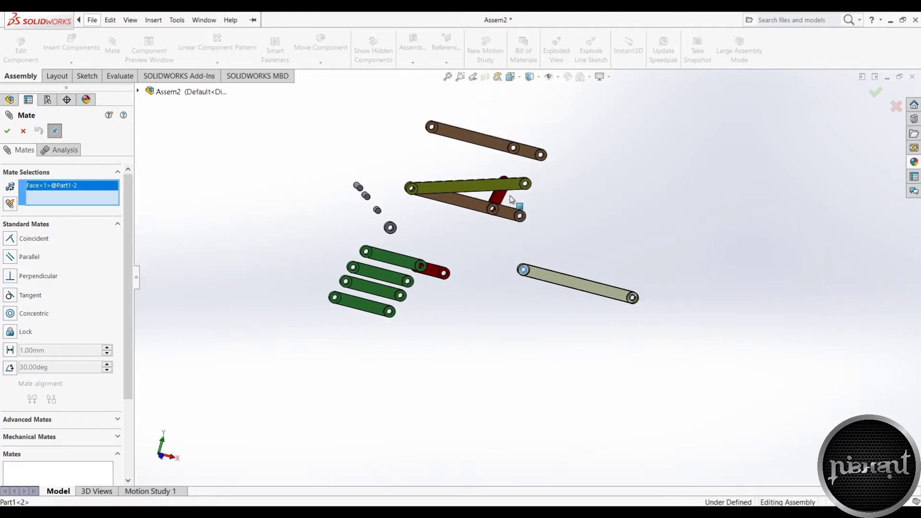
scroll(434, 115, down, 3)
scroll(463, 212, down, 4)
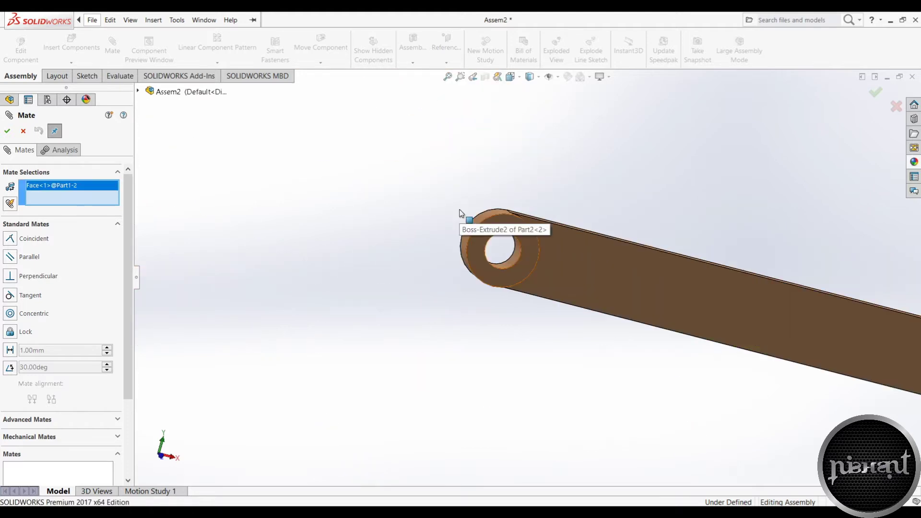
click(510, 265)
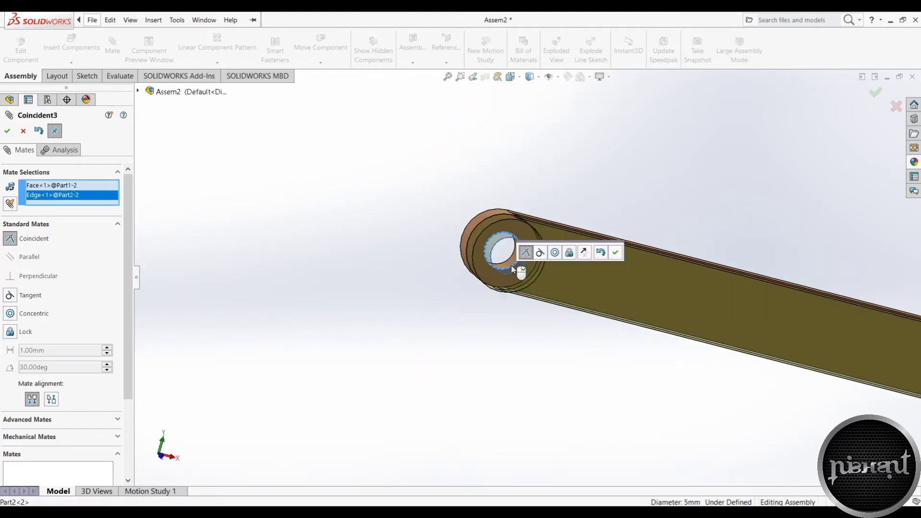
click(615, 253)
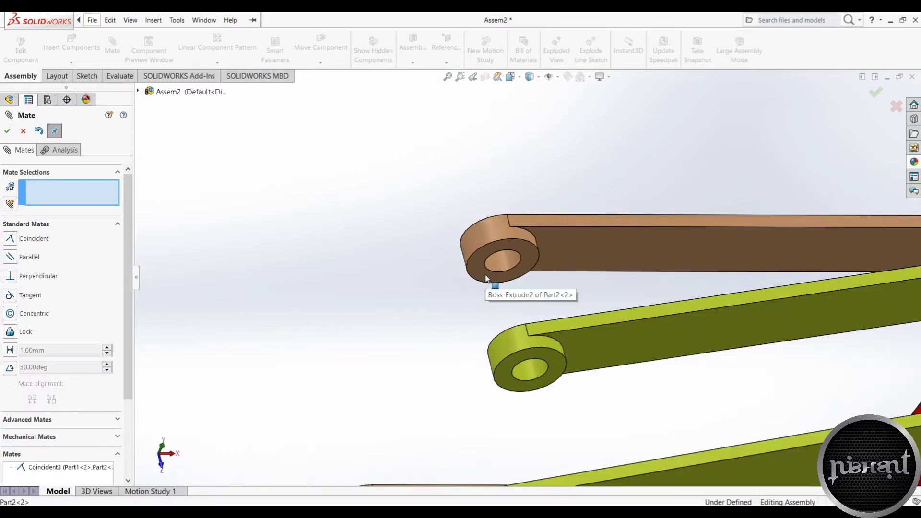
- Add a face coincident mate between brown boss and yellow link, then swing the yellow link down
click(486, 278)
middle_drag(610, 340, 593, 355)
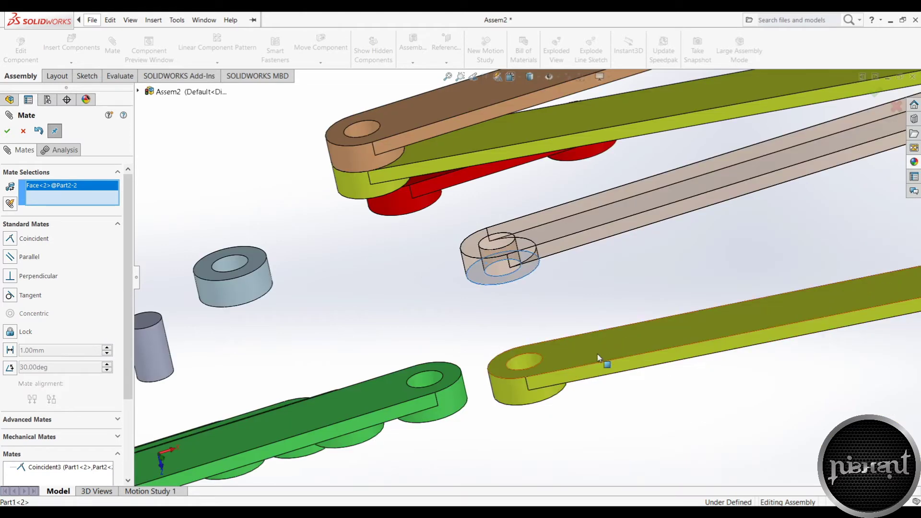
click(598, 358)
click(729, 372)
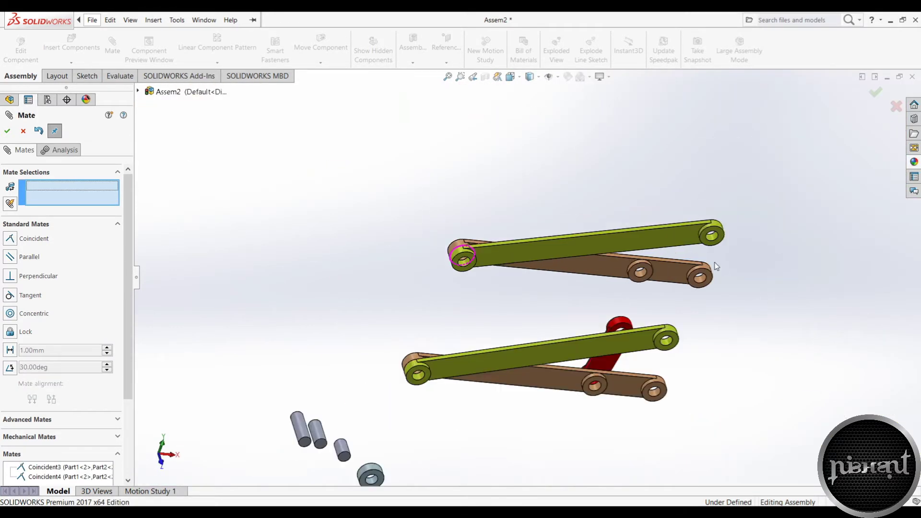
drag(697, 241, 679, 411)
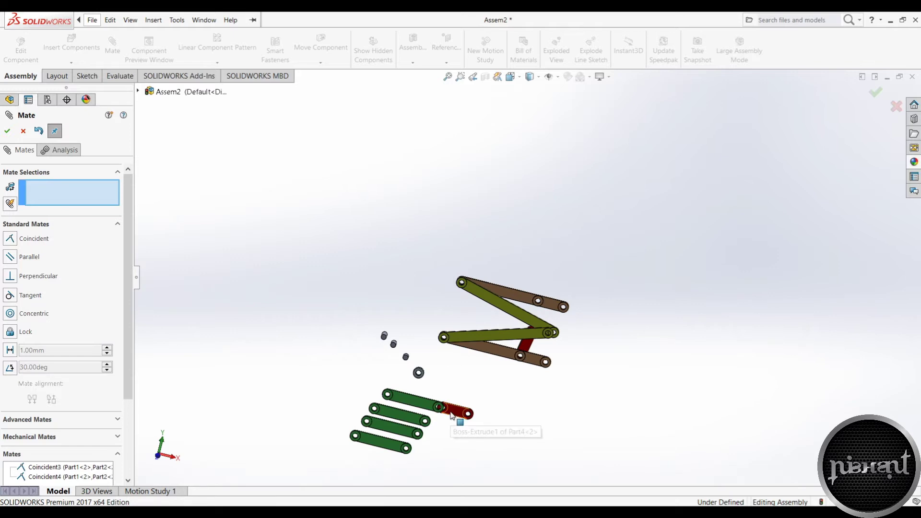
- Move the second red link up and mate its hole concentric with the brown link's middle hole
drag(451, 415, 571, 215)
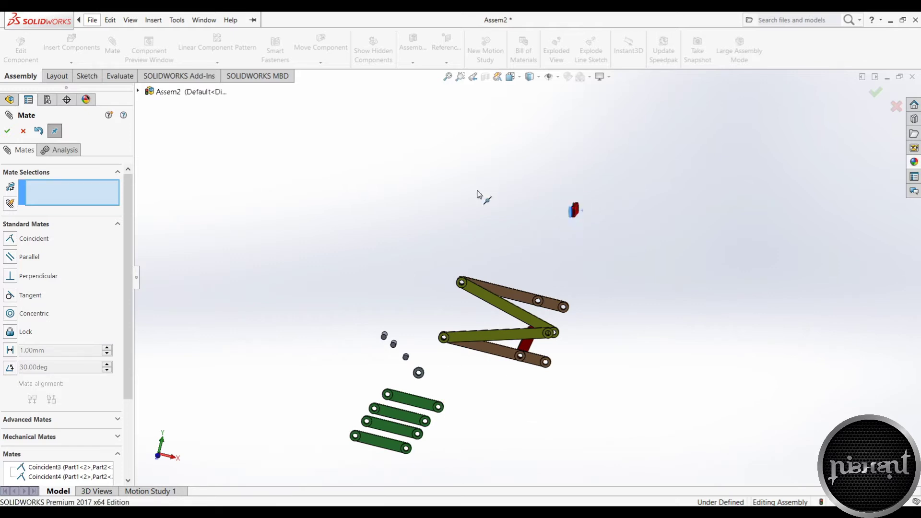
scroll(603, 228, up, 1)
scroll(547, 264, down, 3)
scroll(547, 268, down, 5)
click(363, 199)
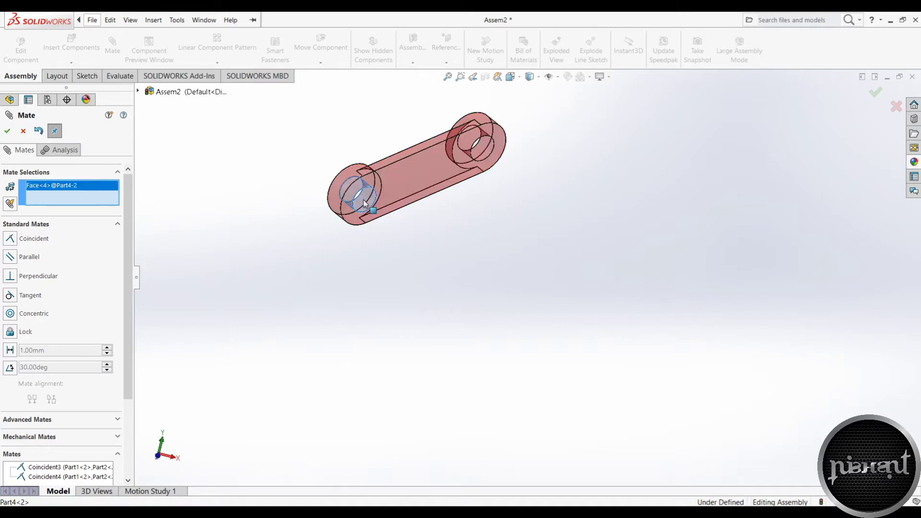
scroll(364, 199, down, 3)
scroll(364, 200, up, 6)
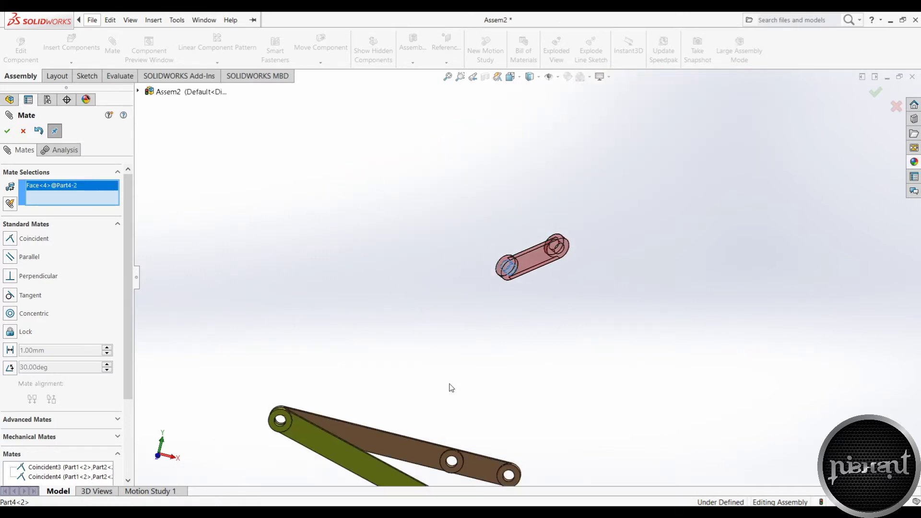
scroll(452, 473, down, 3)
scroll(500, 323, down, 4)
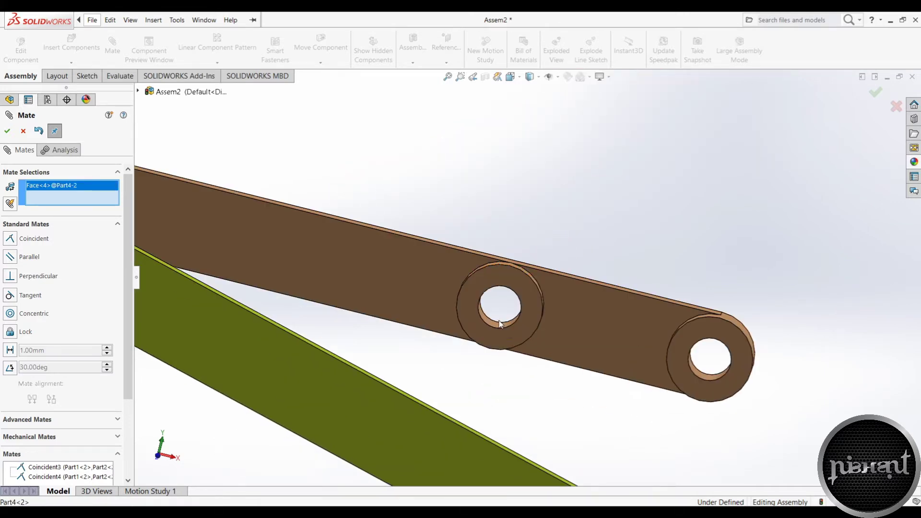
click(499, 324)
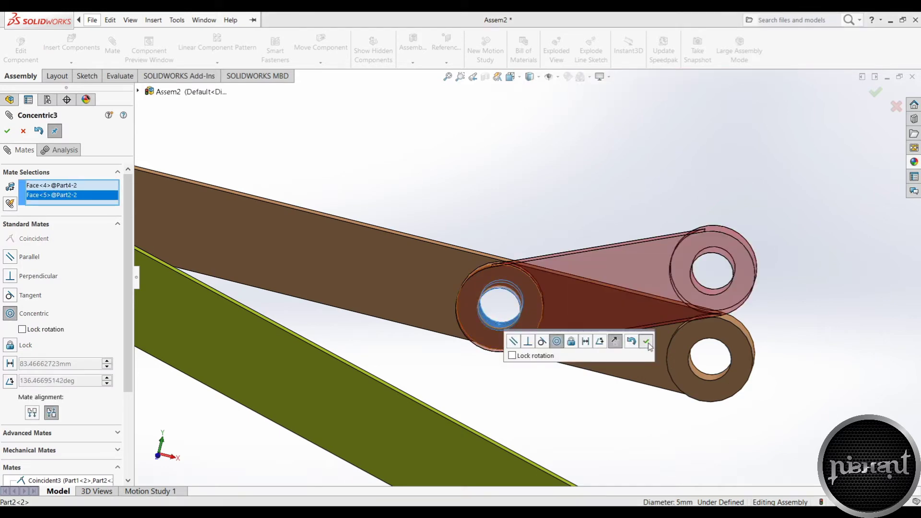
click(647, 342)
click(558, 309)
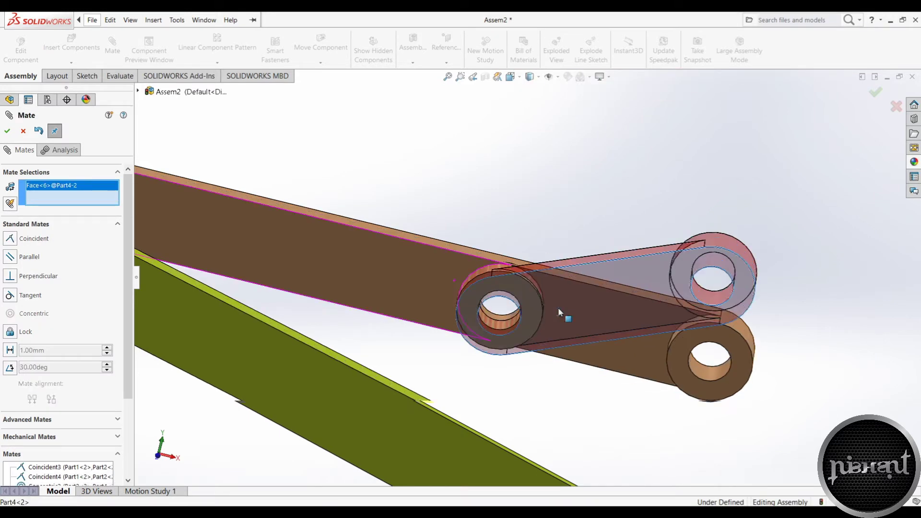
- Make the red link sit flush against the top brown link with a coincident face mate
key(shift+Up)
key(shift+Up)
click(591, 235)
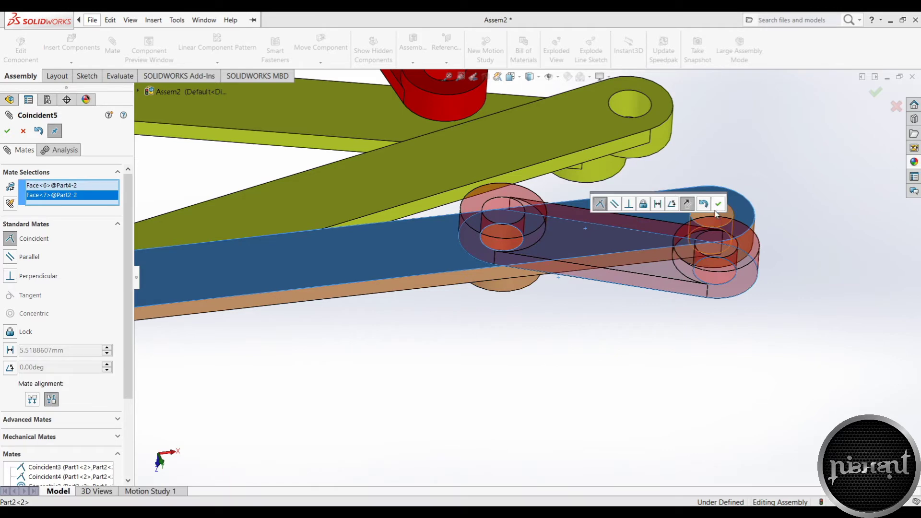
click(718, 205)
key(shift+Down)
key(shift+Down)
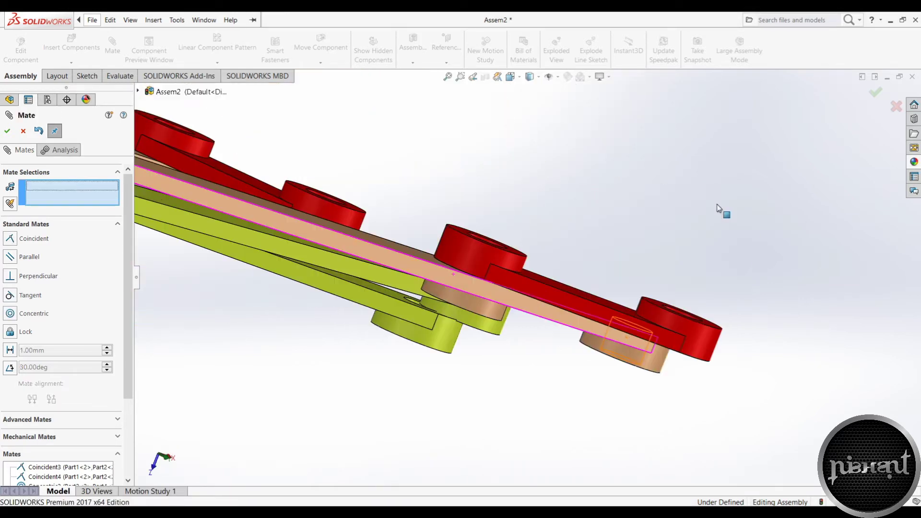
- Tilt and fit the zigzag linkage in view, ending on the front view
key(shift+Down)
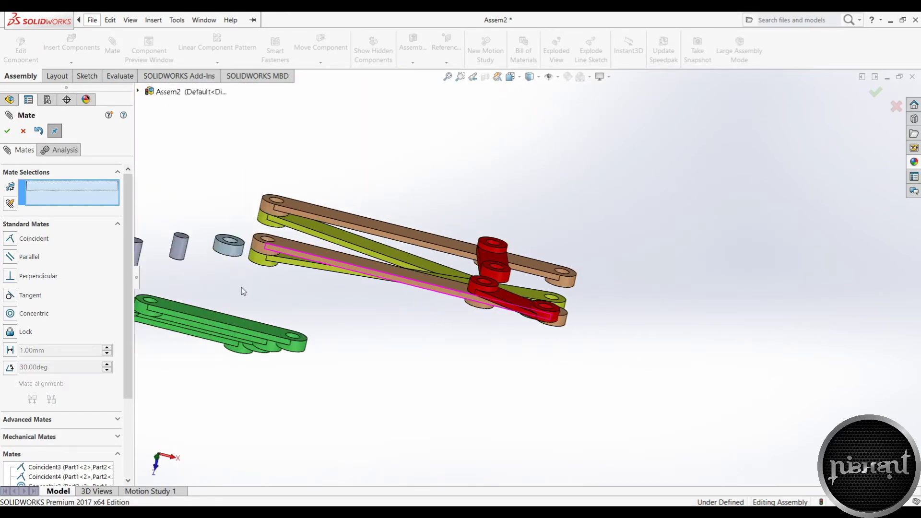
key(shift+Down)
key(Down)
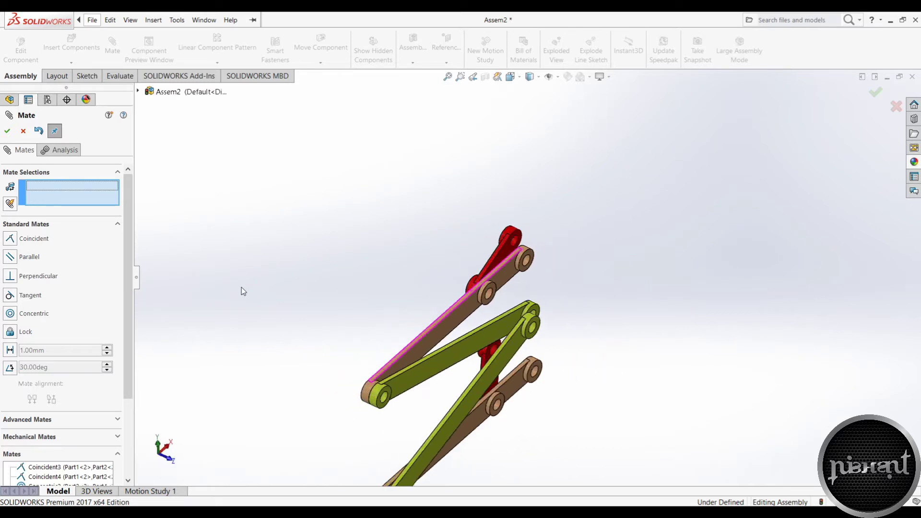
key(f)
key(Down)
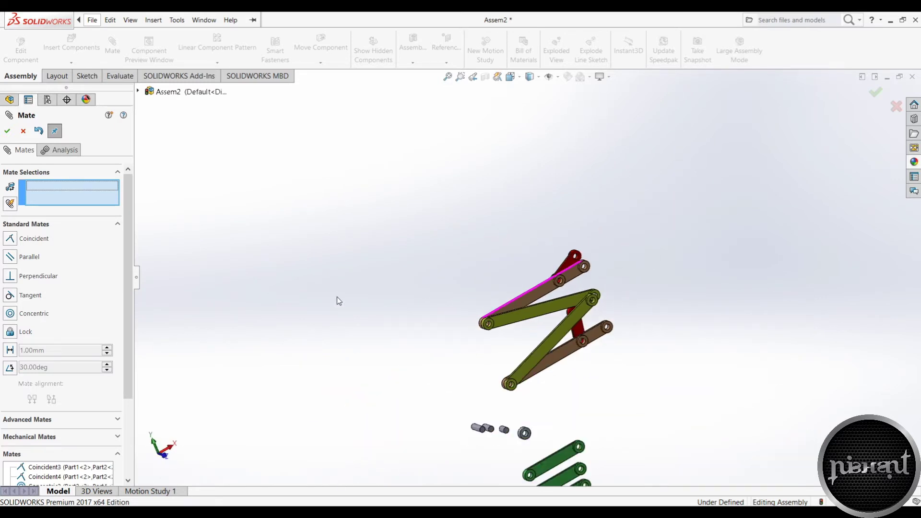
key(Down)
key(Down)
key(Down)
key(ctrl+1)
scroll(506, 319, up, 2)
scroll(566, 274, down, 3)
scroll(584, 263, down, 3)
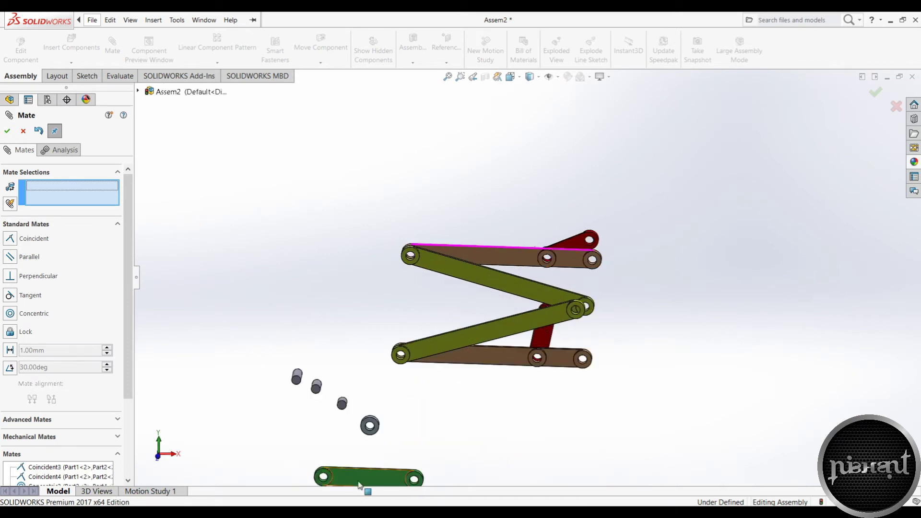
- Move a green link beside the linkage and pin two green links concentric through their end holes
drag(359, 479, 573, 412)
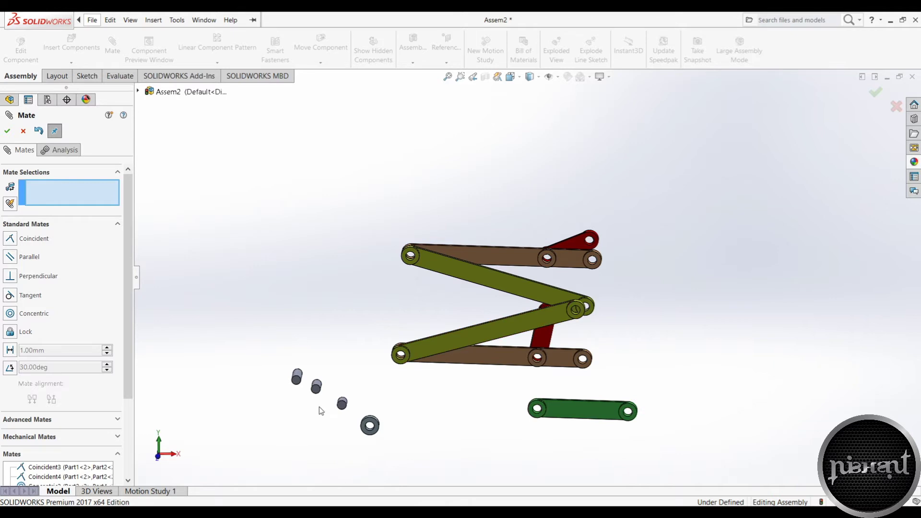
scroll(486, 169, down, 2)
scroll(527, 285, up, 5)
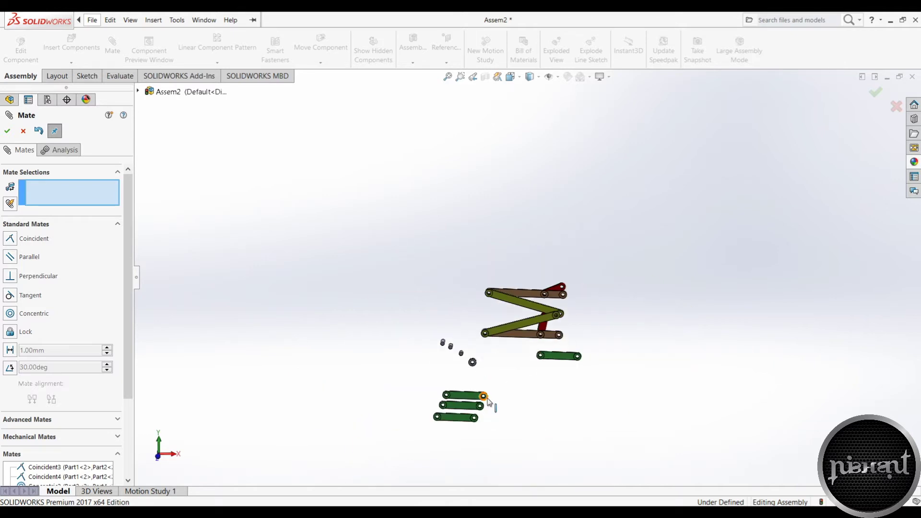
scroll(453, 405, up, 2)
scroll(501, 335, down, 2)
scroll(542, 263, down, 1)
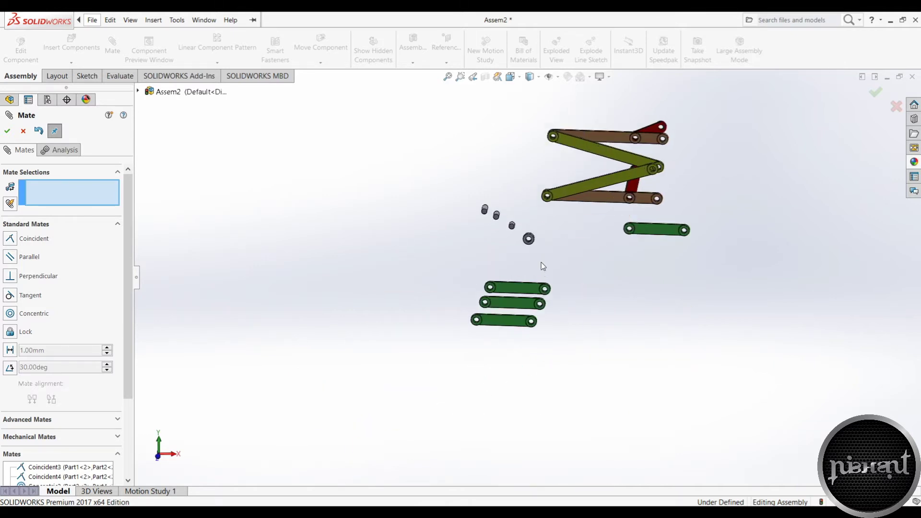
scroll(542, 264, down, 3)
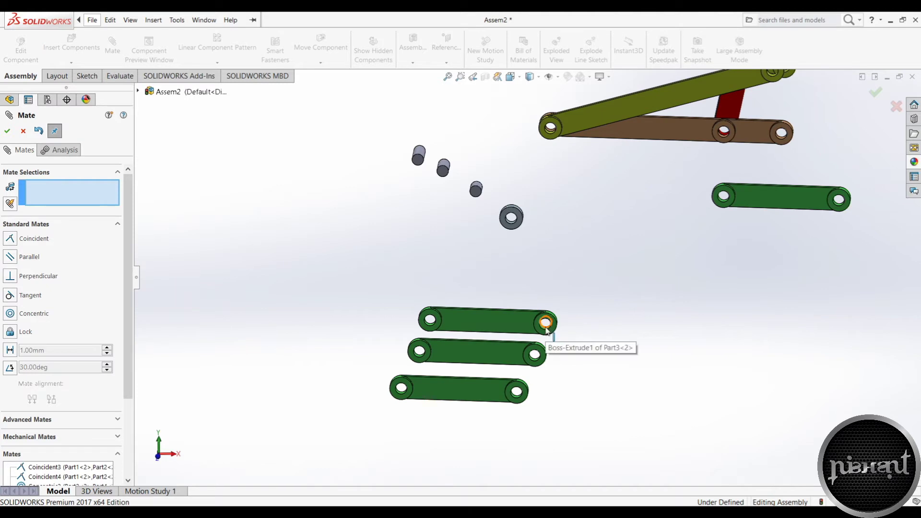
scroll(535, 366, up, 2)
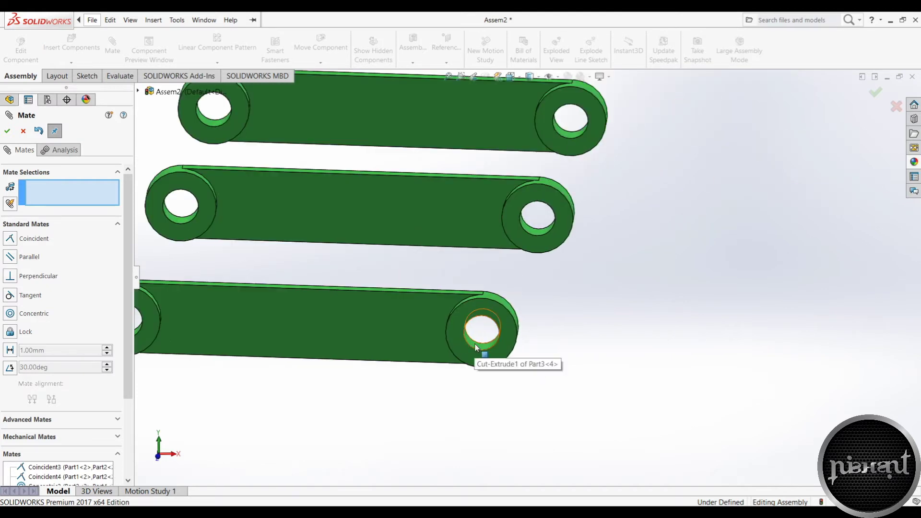
click(475, 347)
click(534, 233)
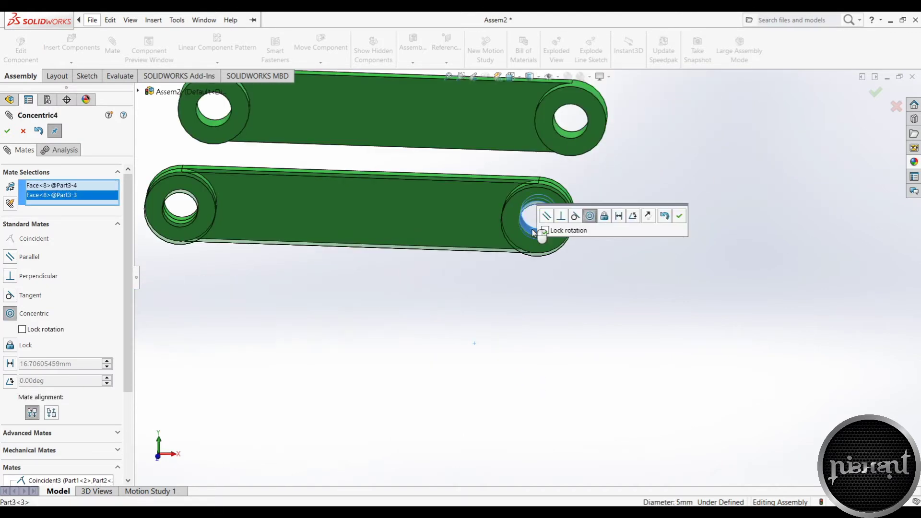
click(679, 214)
- Discard a wrong alignment, concentric-mate the third green link into the stack, then spread the links apart
drag(477, 202, 474, 301)
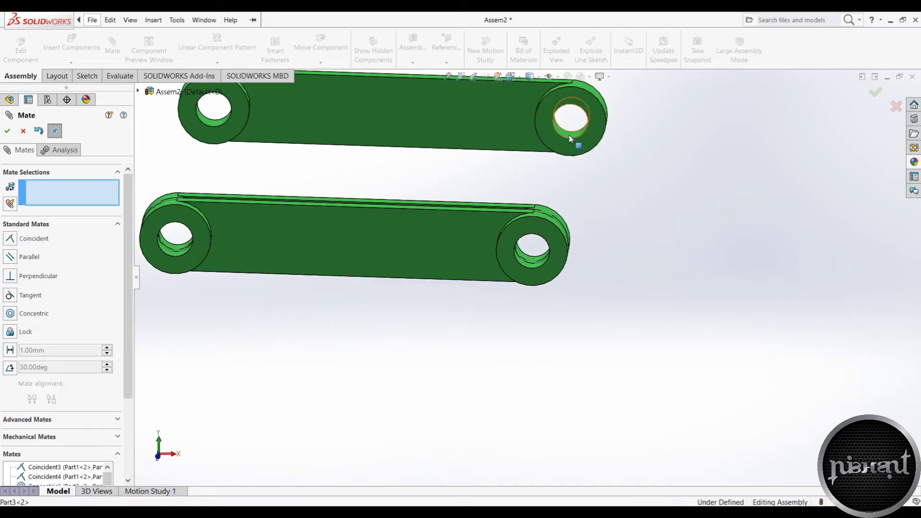
click(571, 140)
click(528, 264)
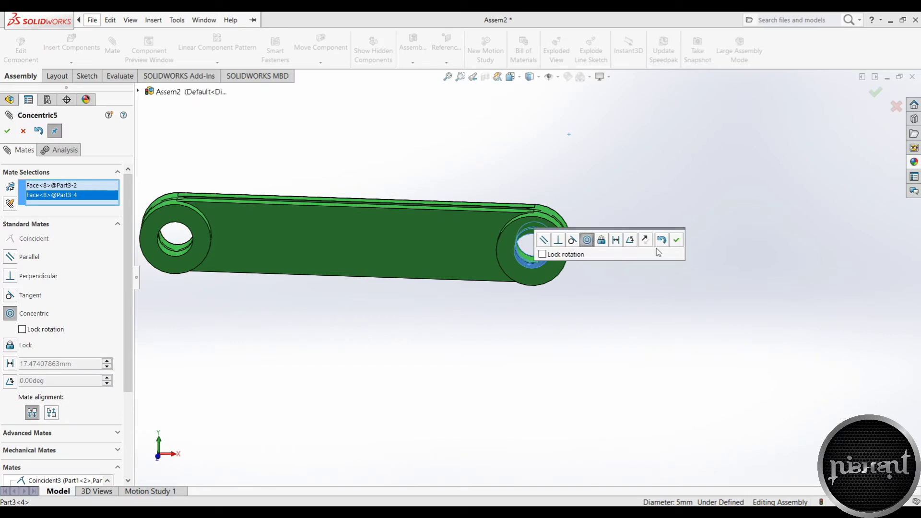
click(661, 240)
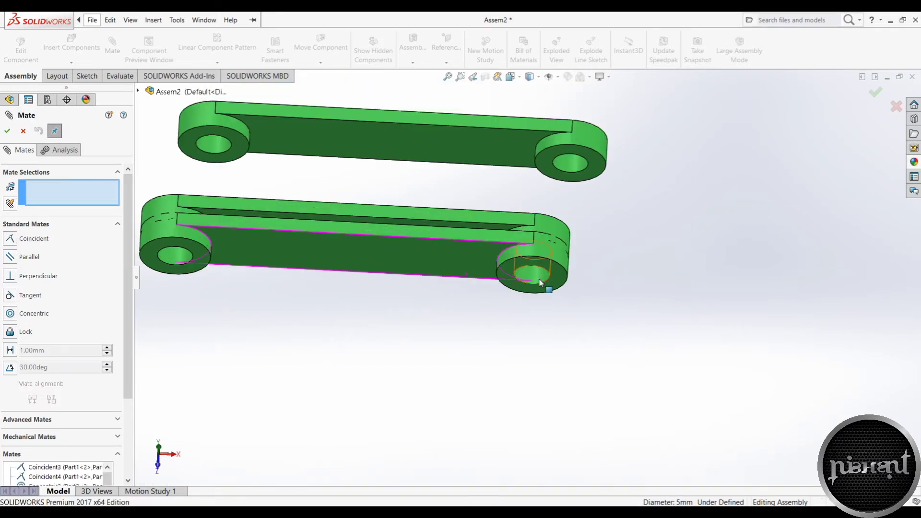
click(574, 168)
click(531, 308)
click(678, 322)
drag(447, 253, 437, 97)
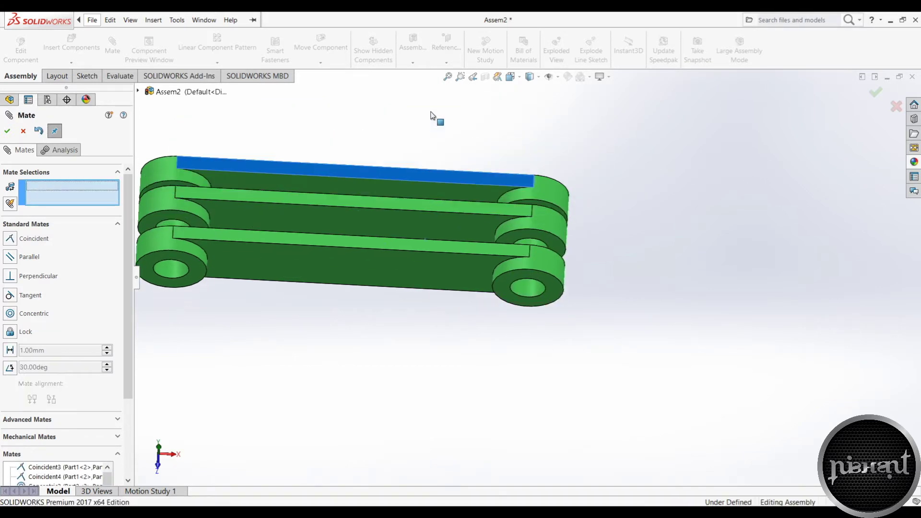
scroll(600, 167, down, 3)
scroll(599, 167, up, 8)
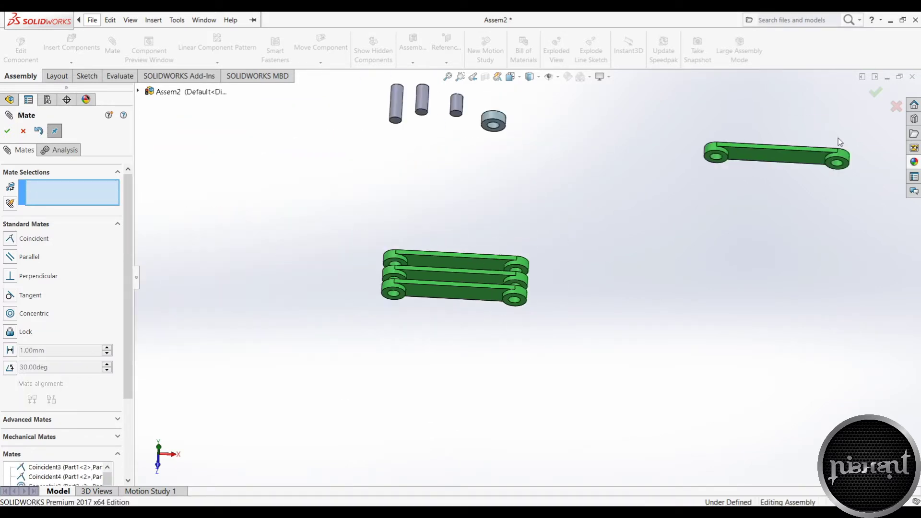
- Make the separate green link's hole concentric with the matching hole in the stacked links
drag(738, 172, 502, 214)
scroll(503, 213, up, 2)
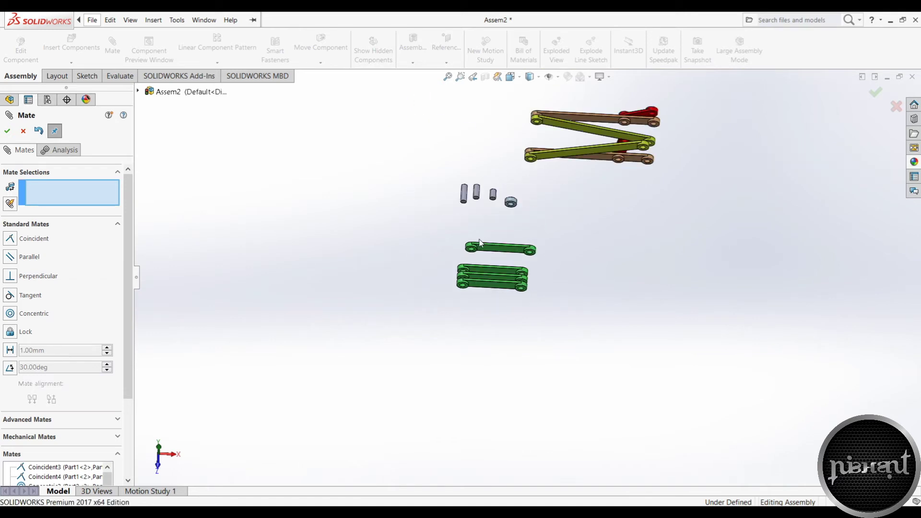
scroll(571, 316, down, 1)
scroll(572, 317, down, 3)
click(658, 259)
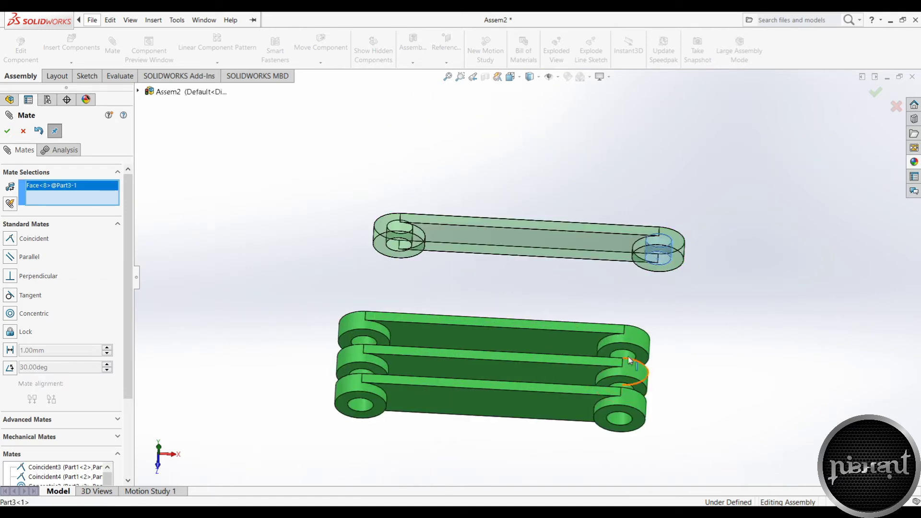
click(626, 355)
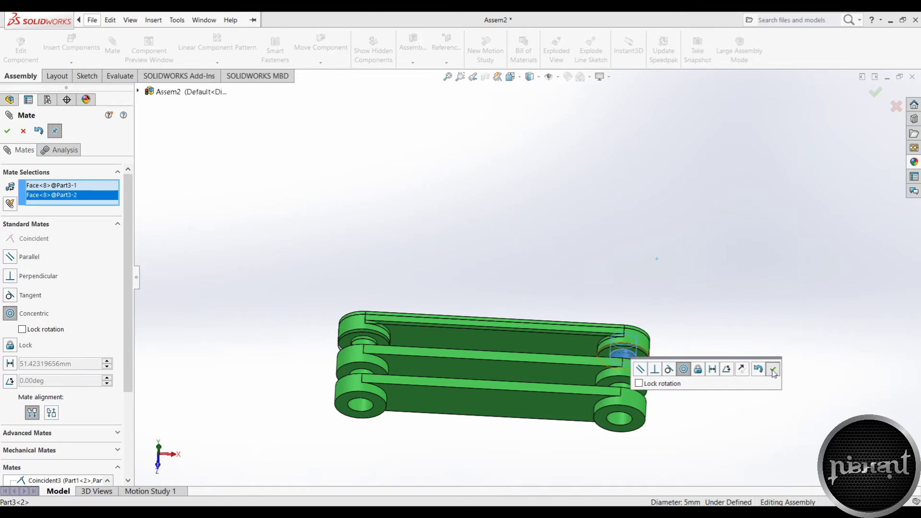
click(773, 374)
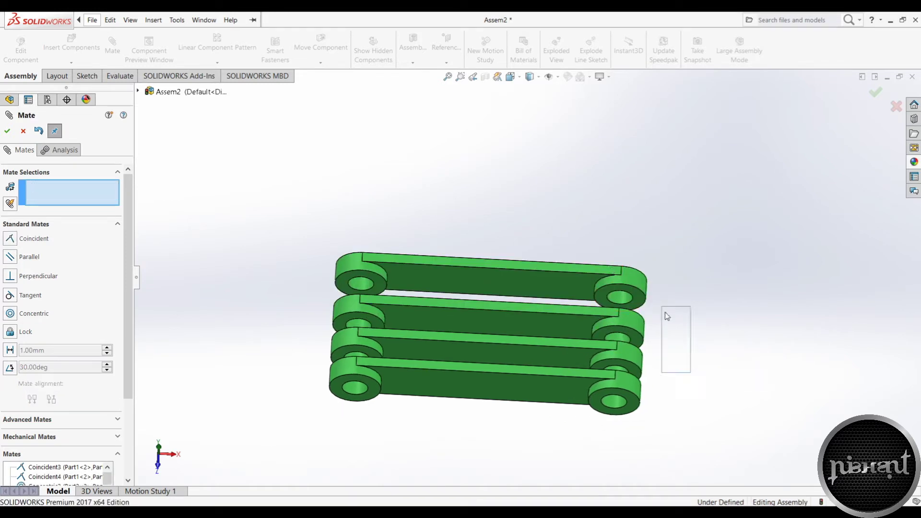
- Make the four green links flush using three face-to-face coincident mates
click(632, 372)
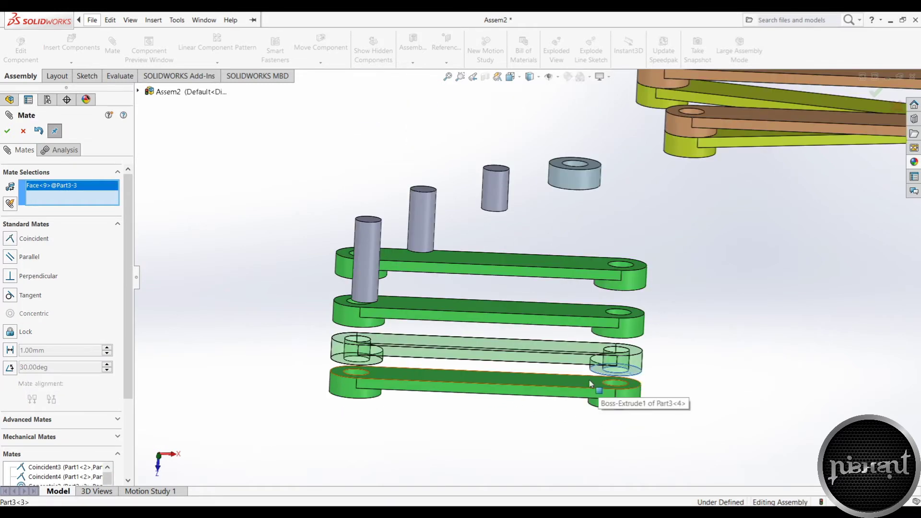
click(594, 382)
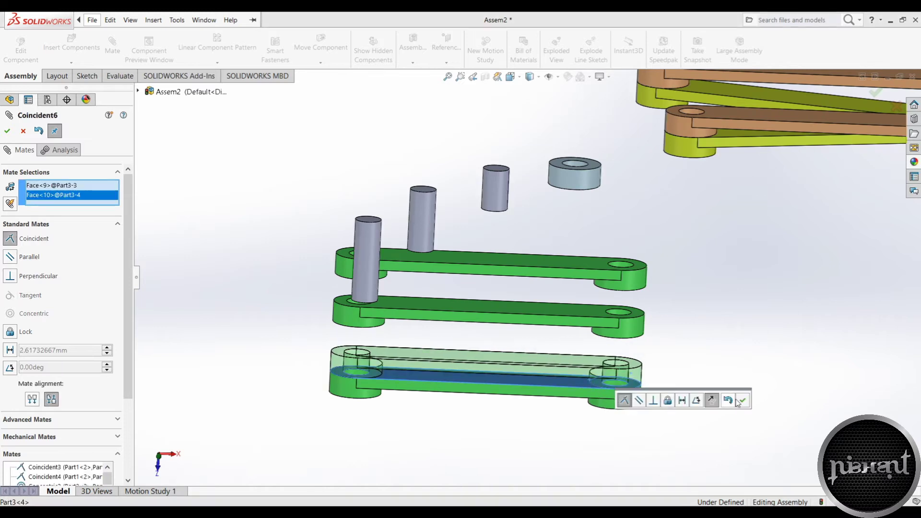
click(745, 403)
click(581, 371)
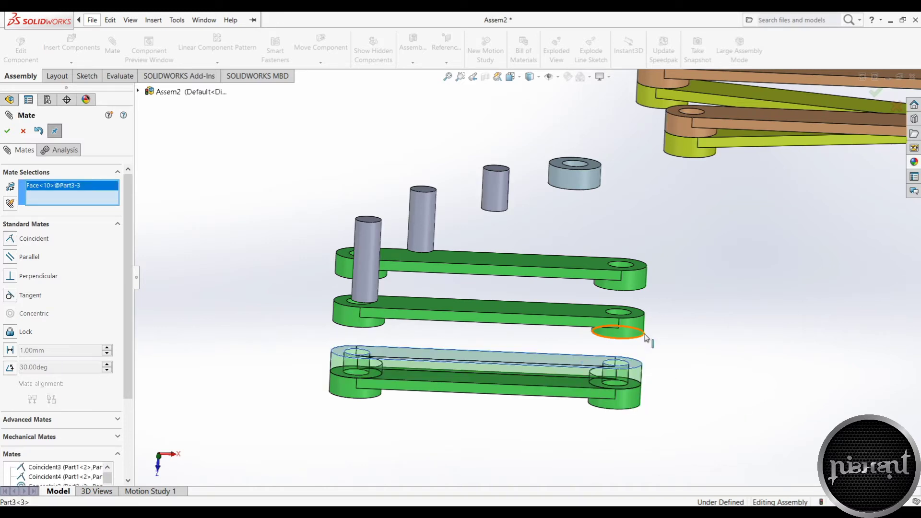
click(641, 353)
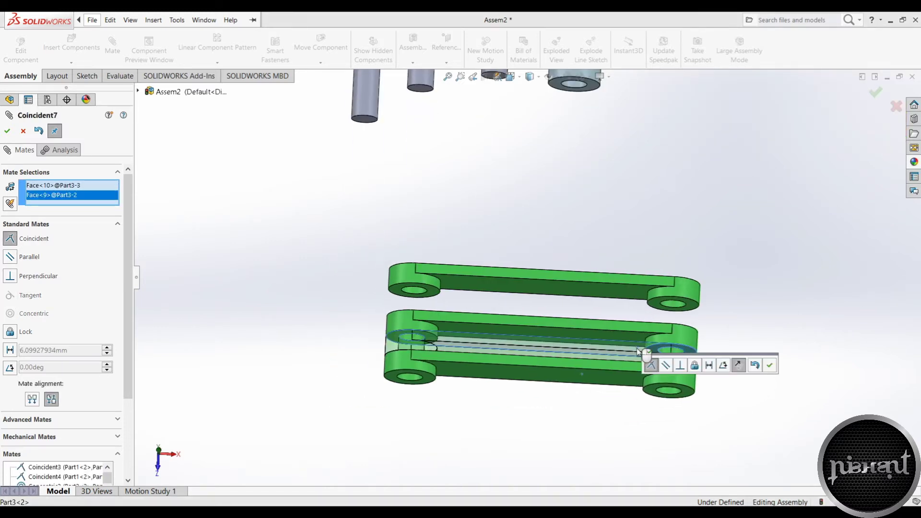
click(769, 367)
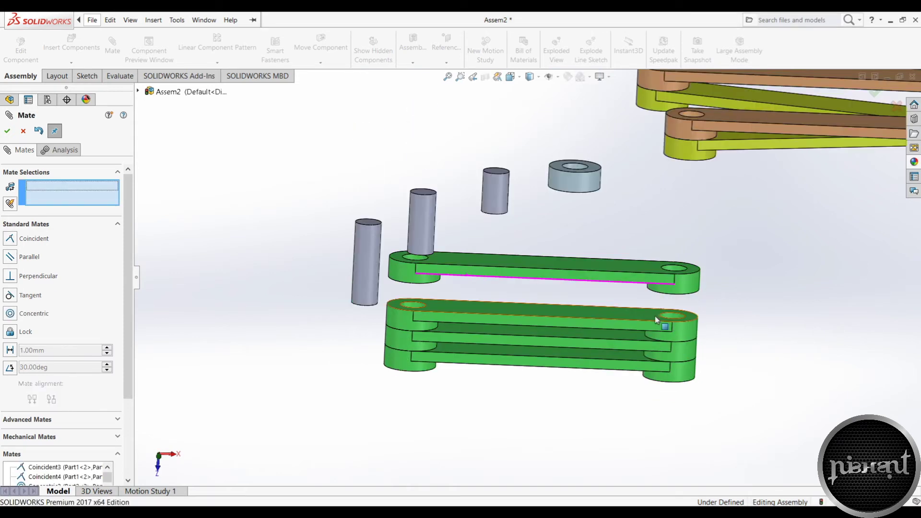
click(655, 320)
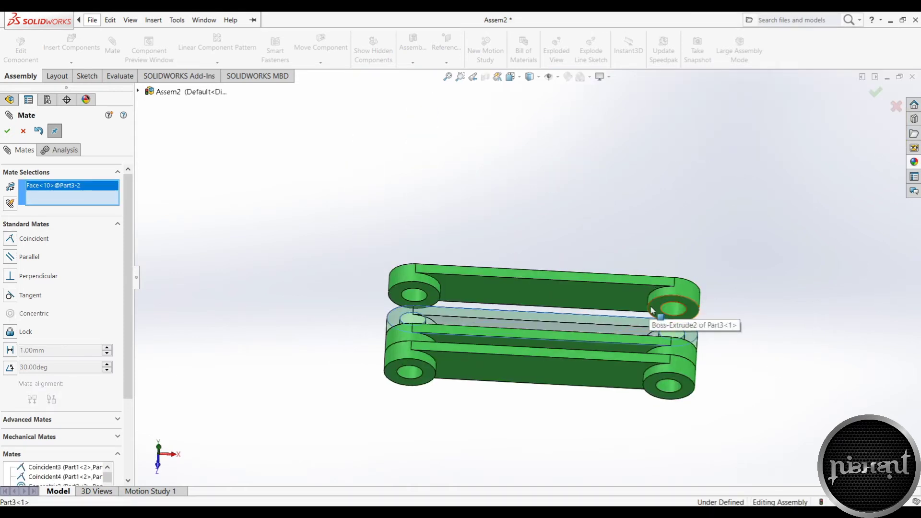
click(651, 311)
click(784, 326)
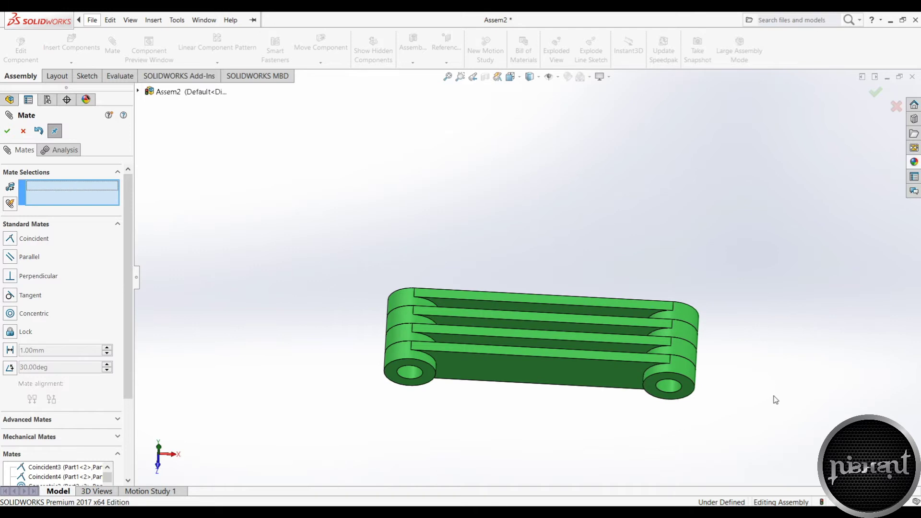
- Close the Mate command and bring up the lowest green link's context menu
click(24, 131)
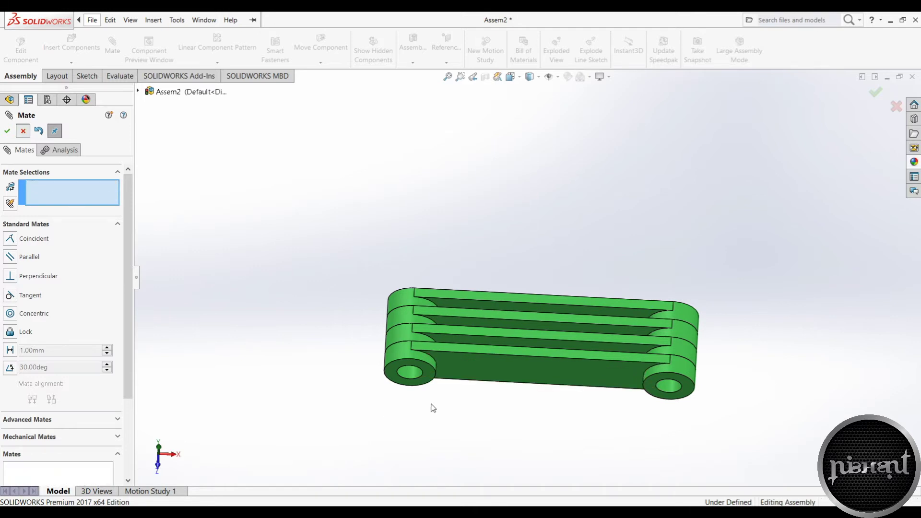
click(502, 379)
right_click(499, 379)
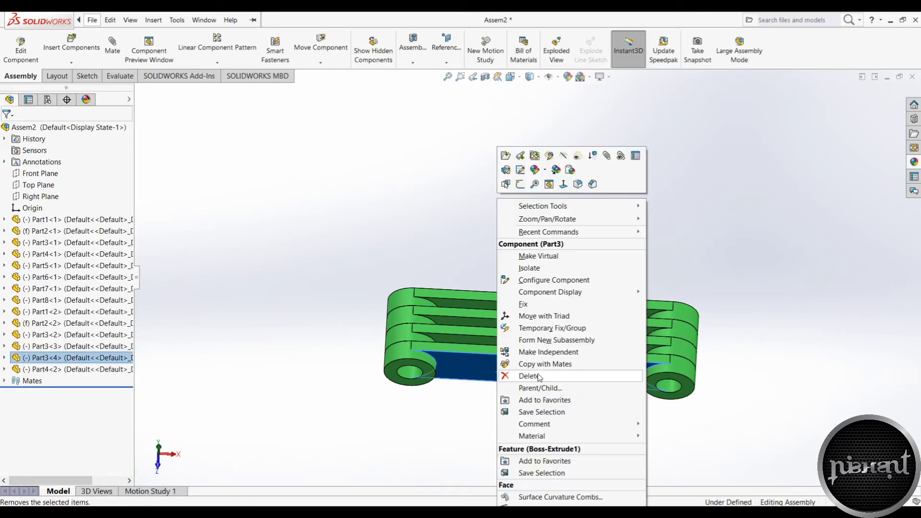
- Fix the lowest green link, then swing the other three links upward into a fan
click(536, 305)
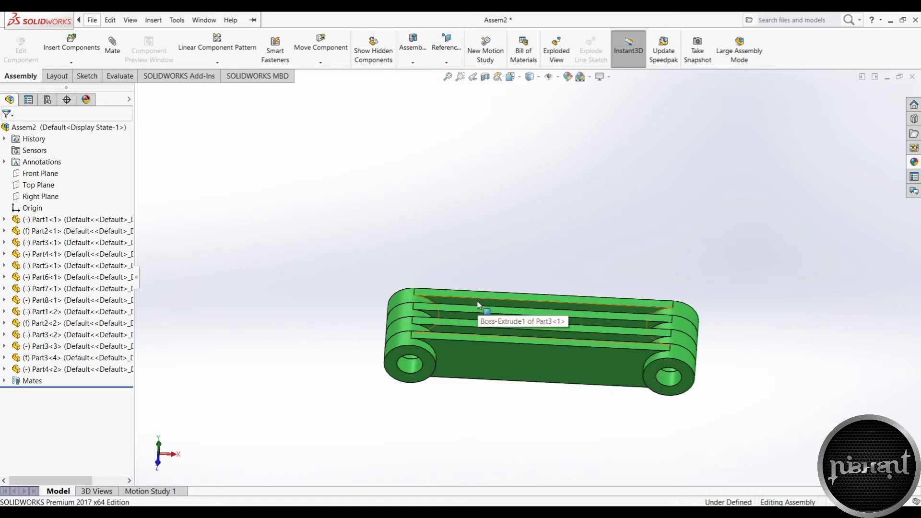
drag(478, 305, 647, 177)
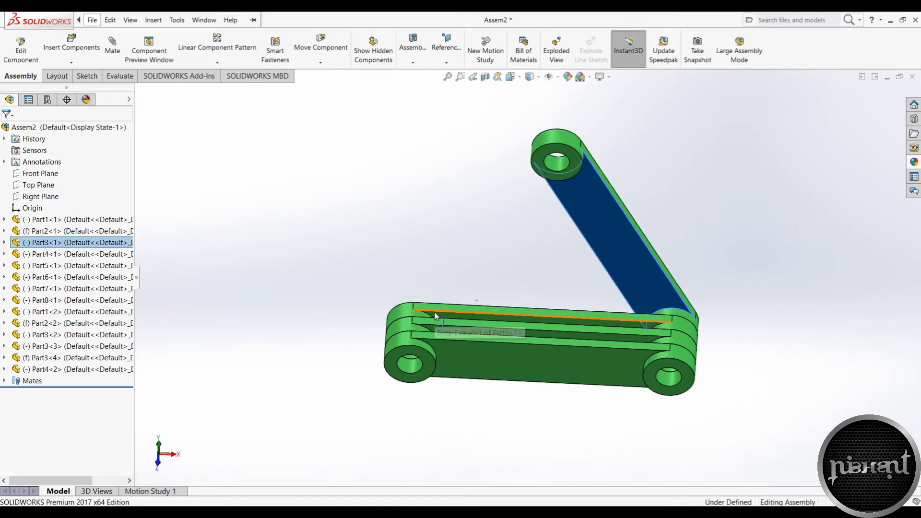
drag(463, 305, 494, 240)
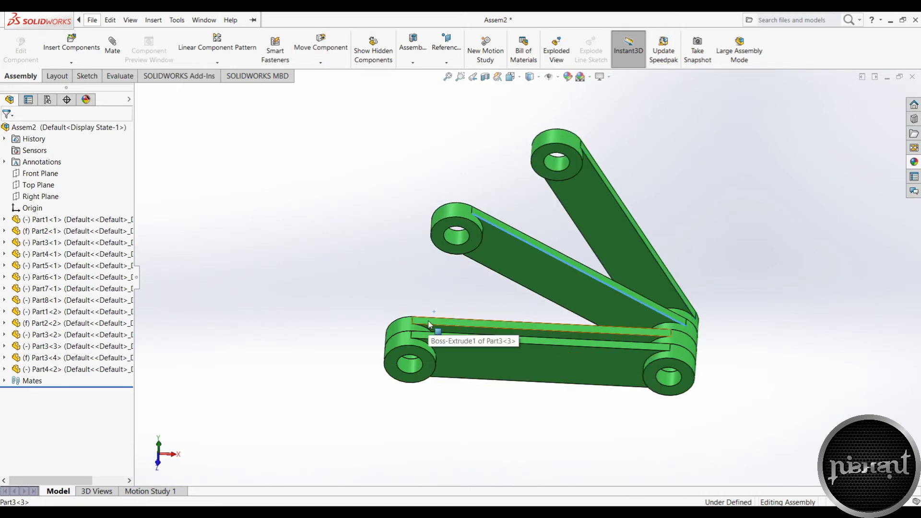
drag(428, 324, 527, 250)
scroll(725, 251, down, 3)
scroll(725, 251, up, 5)
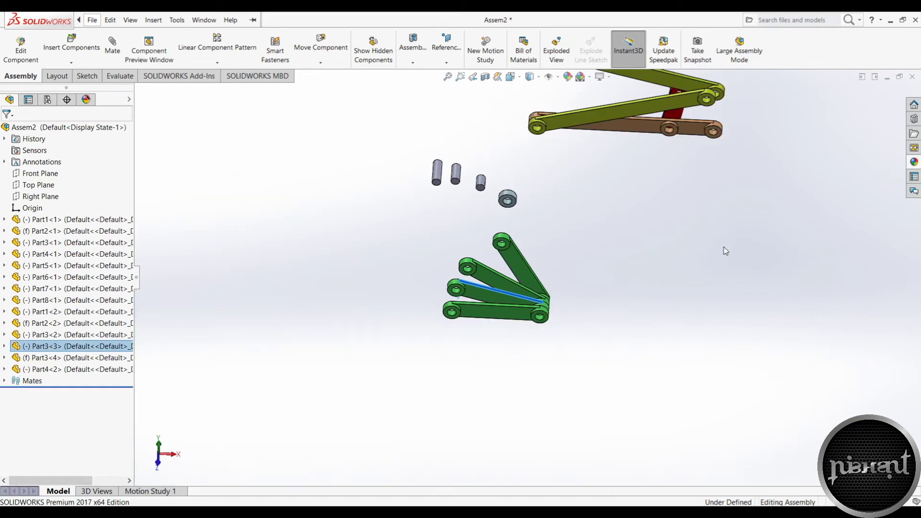
drag(516, 302, 515, 296)
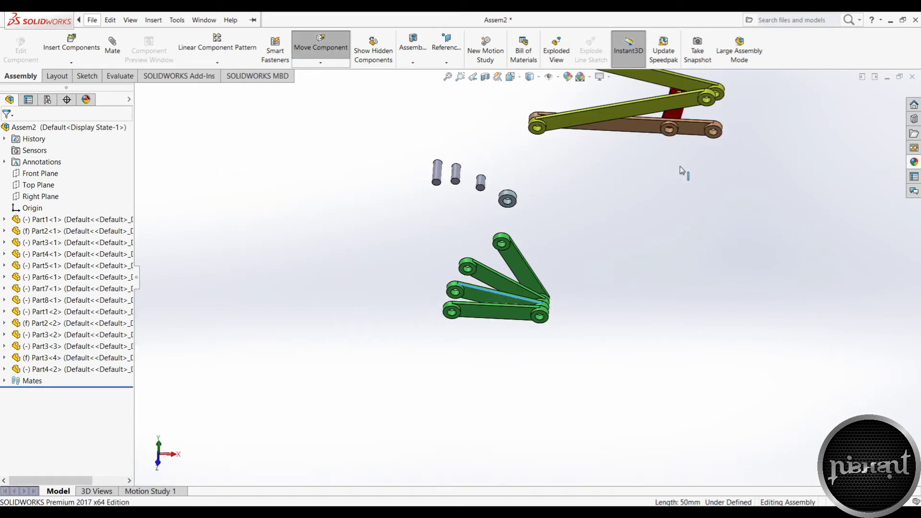
- Float the fixed green link and move the whole group beside the scissor linkage
right_click(544, 321)
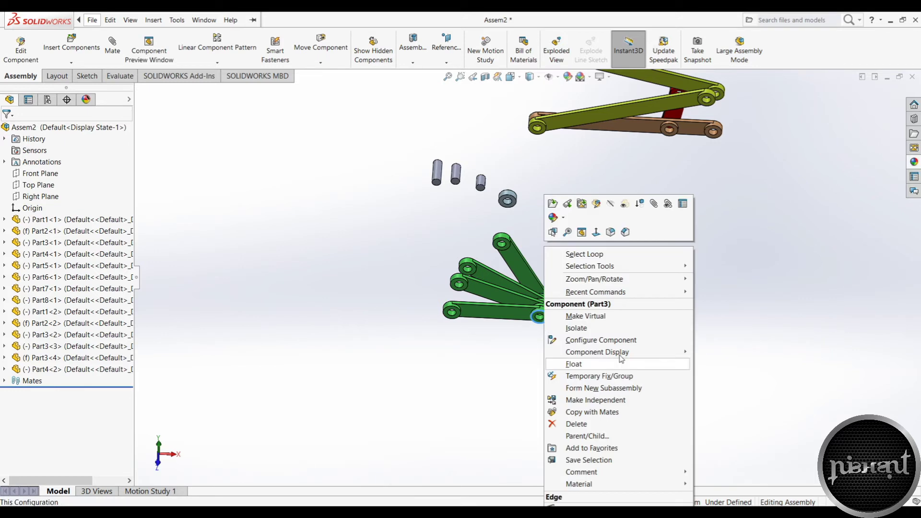
click(588, 365)
mouse_move(539, 317)
mouse_down()
mouse_move(647, 253)
mouse_move(766, 137)
mouse_move(863, 127)
mouse_up()
key(Escape)
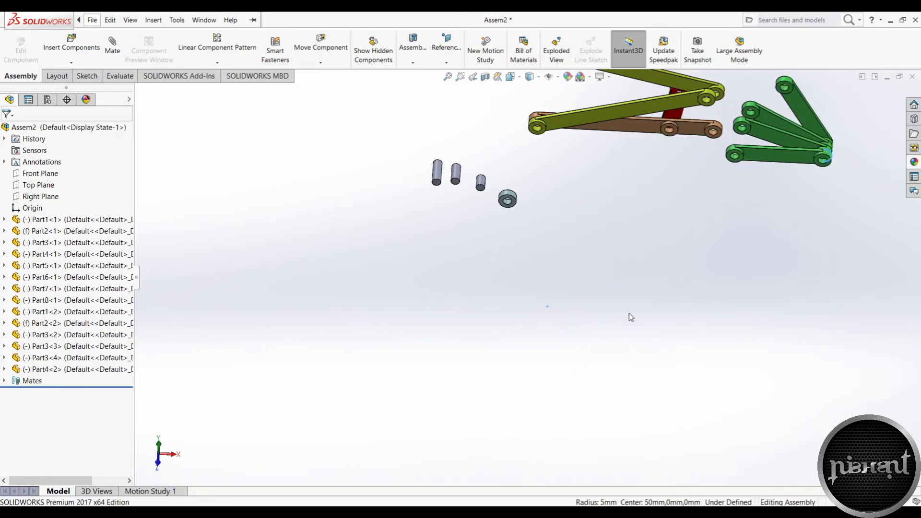
key(z)
scroll(631, 164, down, 4)
scroll(558, 218, down, 3)
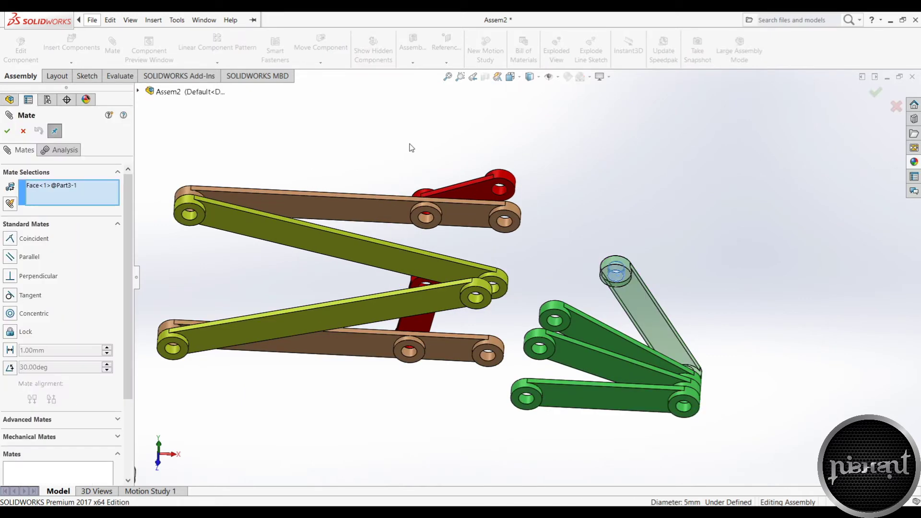
- Pin the green link's hole concentric to the brown link's right end hole, then swing links clear
click(506, 219)
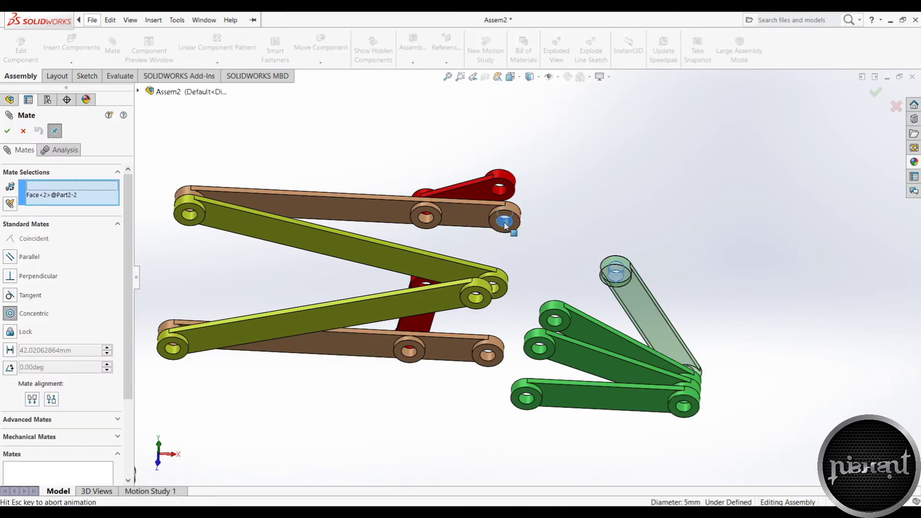
click(738, 208)
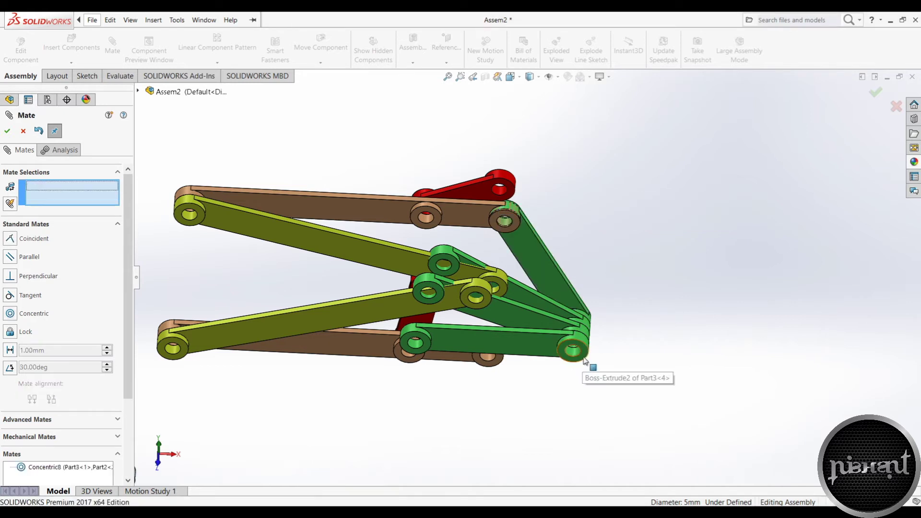
mouse_move(586, 363)
mouse_down()
mouse_move(662, 337)
mouse_move(651, 296)
mouse_up()
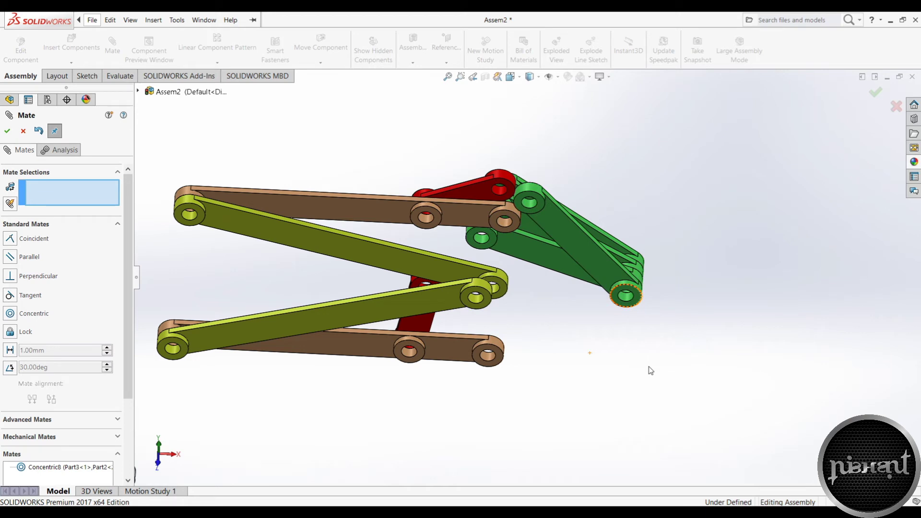
drag(467, 181, 378, 143)
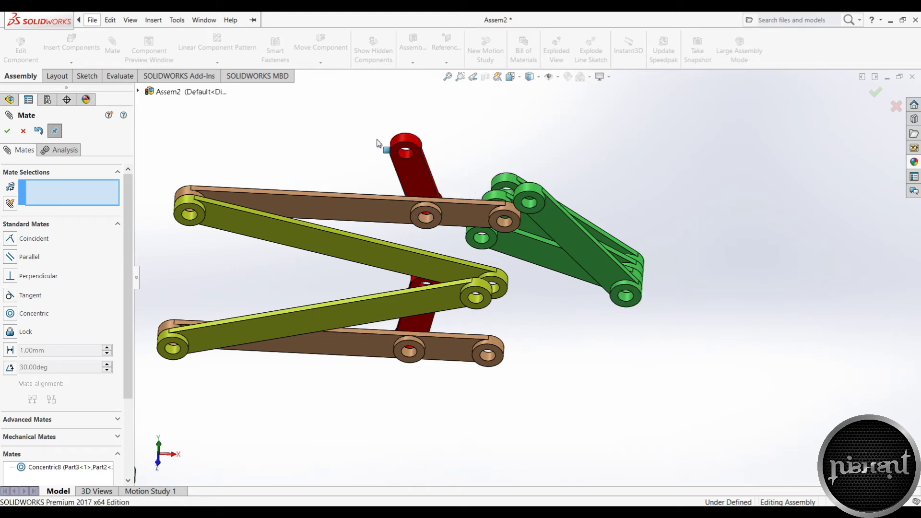
- Make the green and brown link faces flush with a coincident mate, then view from the front
click(502, 190)
middle_drag(502, 190, 430, 328)
click(491, 290)
click(624, 304)
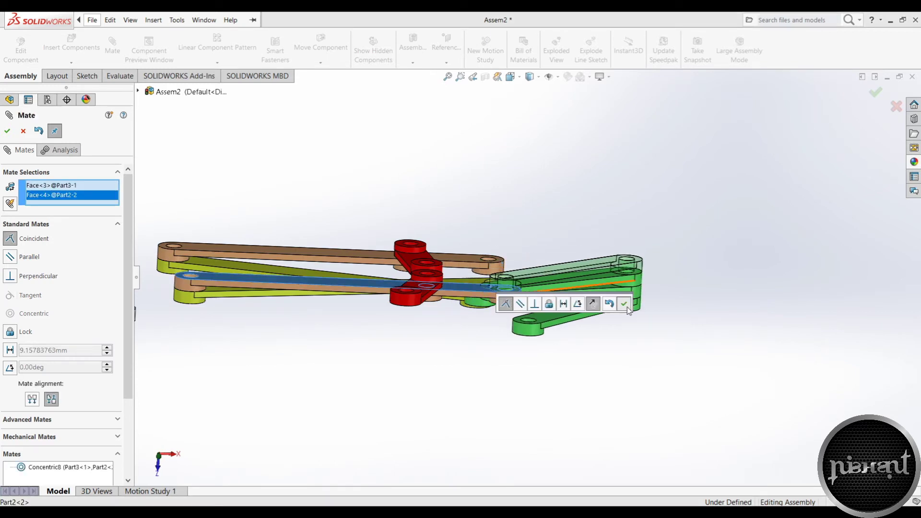
key(ctrl+1)
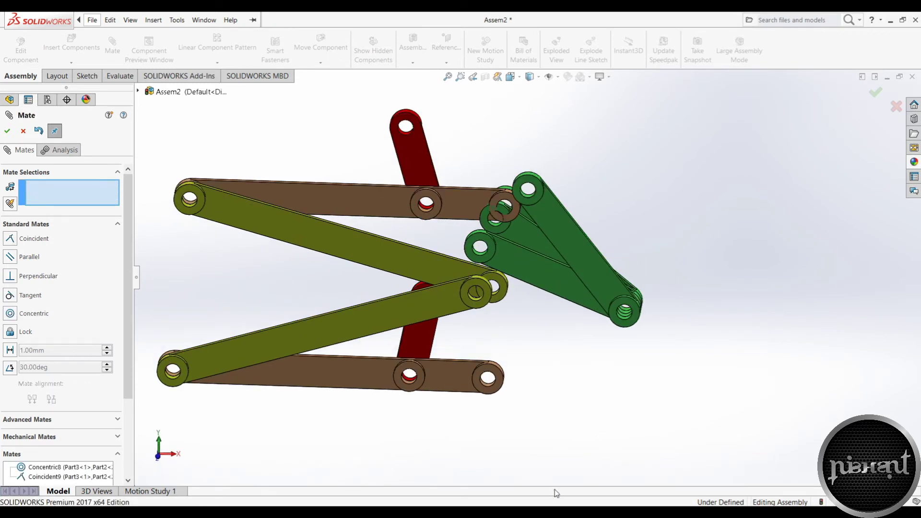
drag(586, 263, 602, 293)
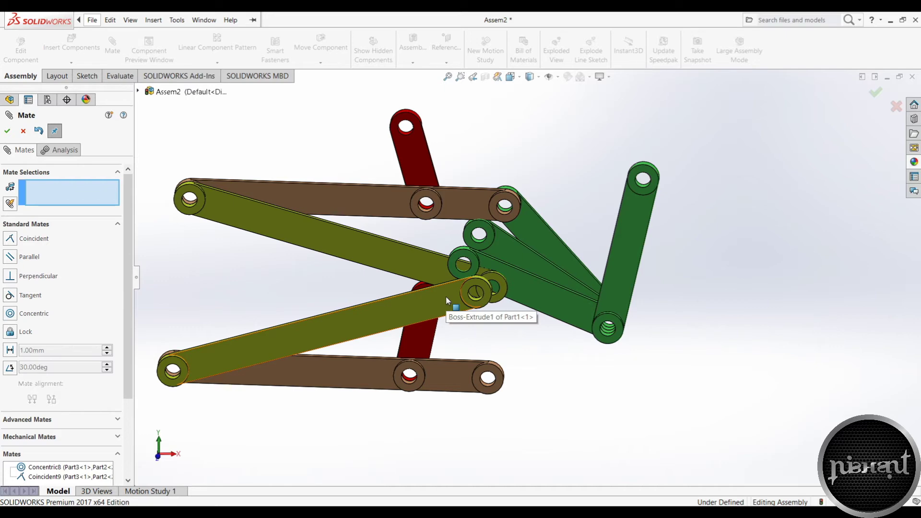
- Swing the olive link up and make the red link's hole concentric with its end hole
drag(445, 295, 342, 188)
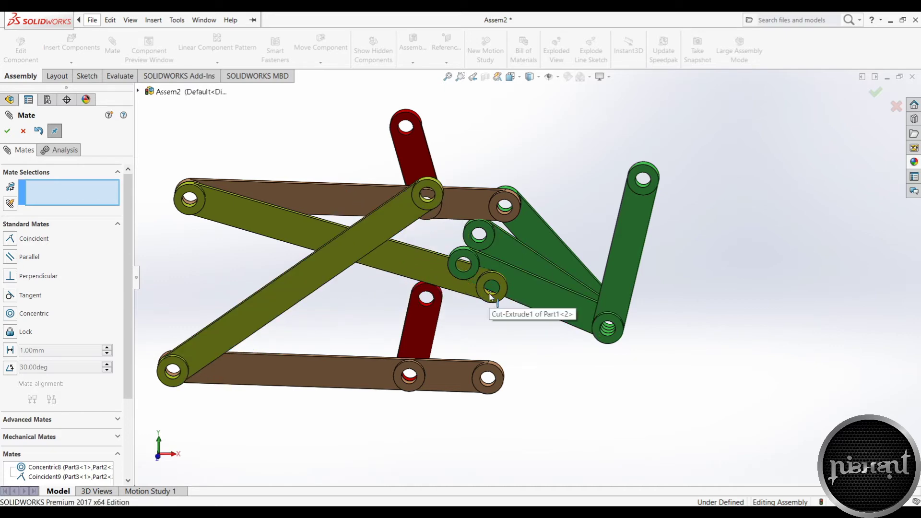
scroll(510, 285, up, 3)
scroll(512, 287, down, 5)
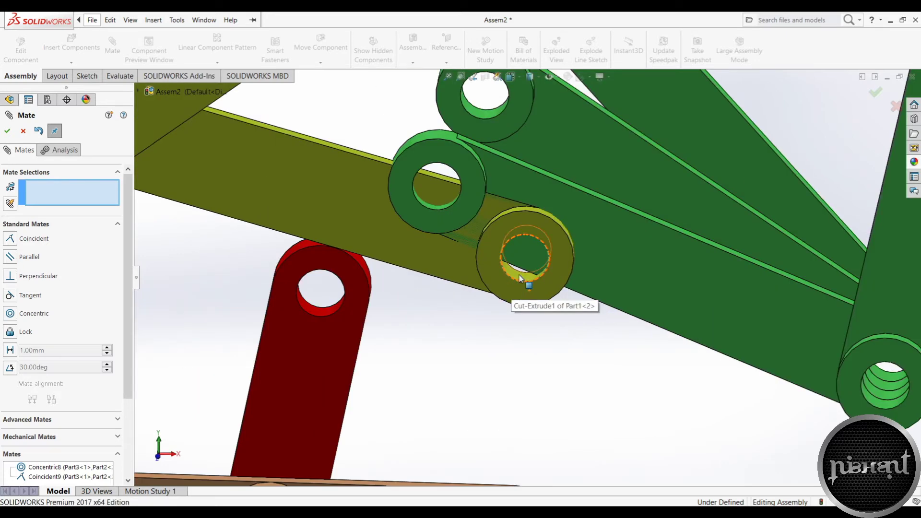
click(523, 273)
click(317, 313)
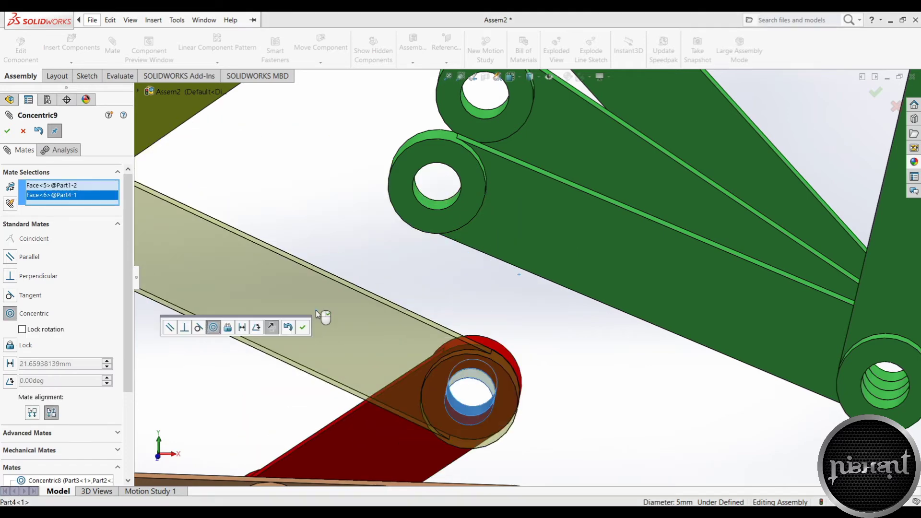
click(302, 327)
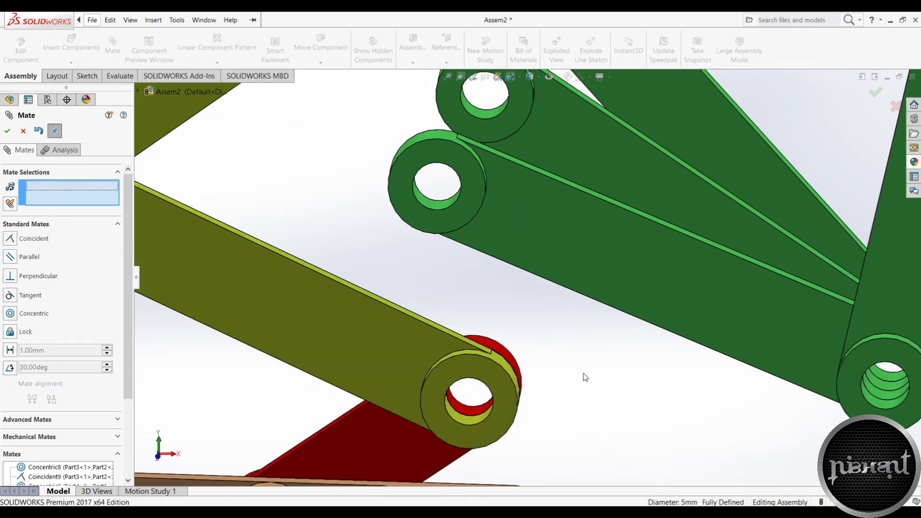
- Make the red and olive link faces flush with a coincident mate and close Mate
click(403, 451)
middle_drag(403, 450, 257, 314)
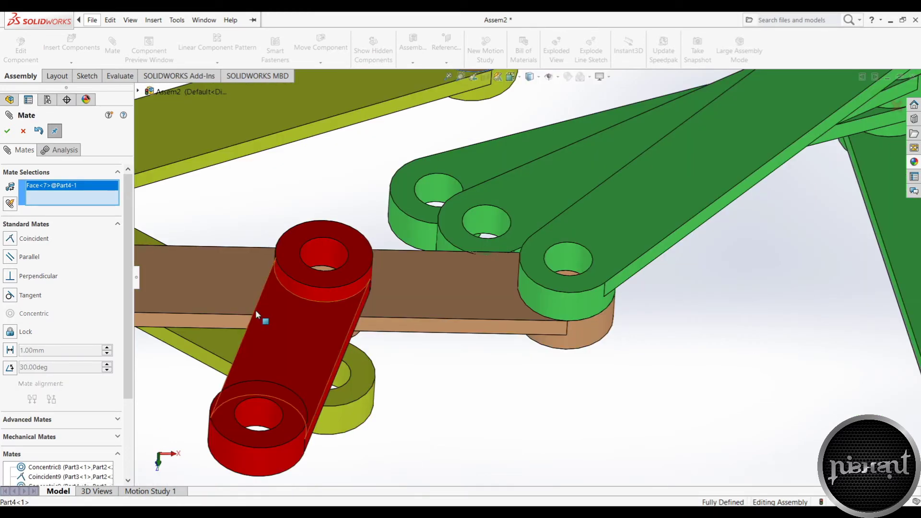
click(315, 102)
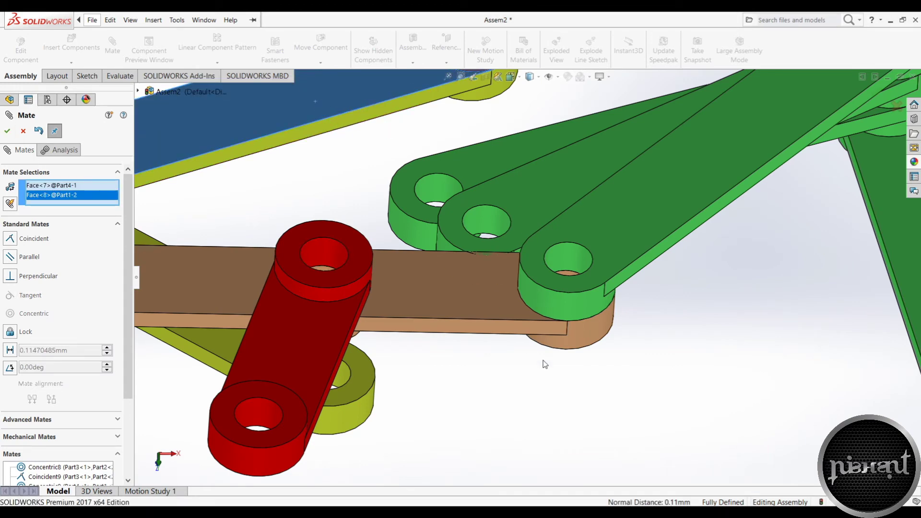
scroll(528, 297, up, 5)
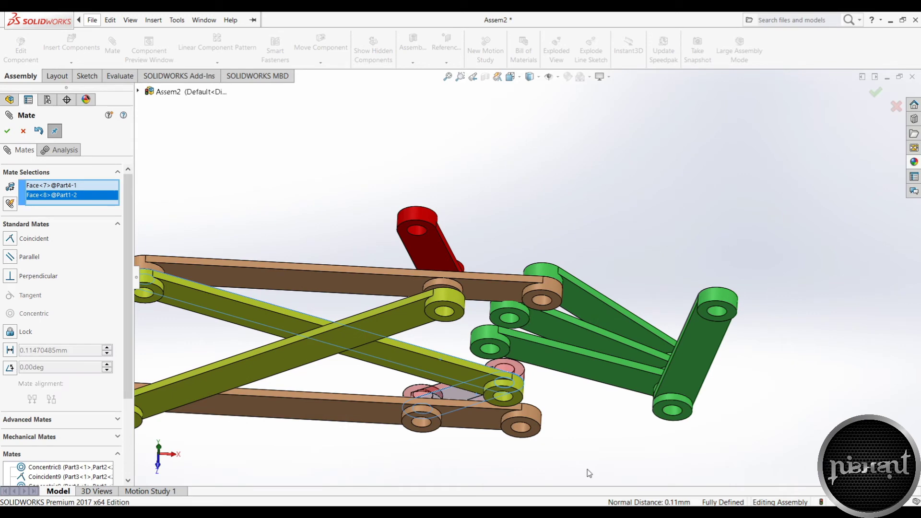
click(7, 131)
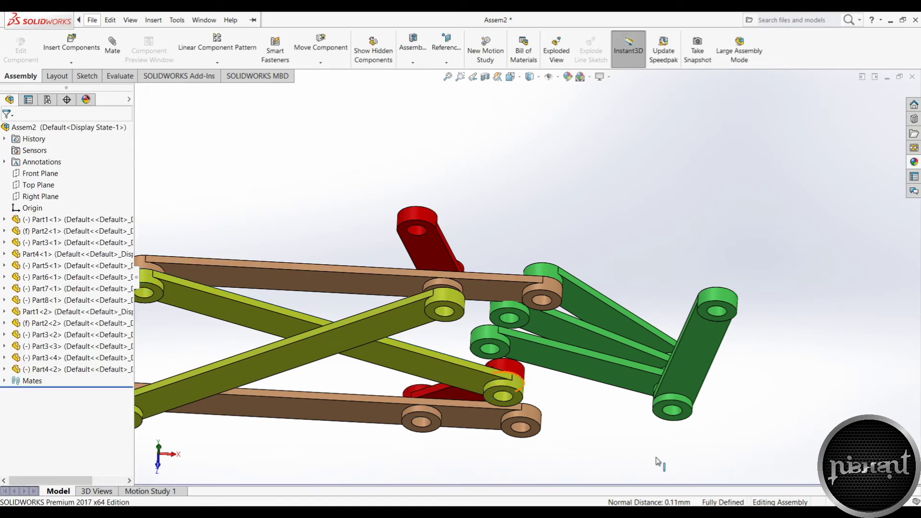
- Move the red link down and mate a green link hole concentric with the brown link's hole
key(f)
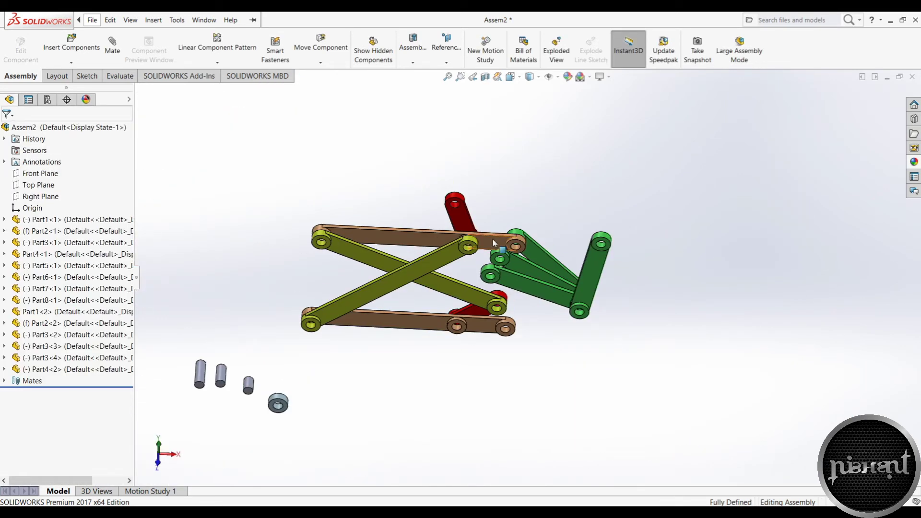
drag(471, 221, 437, 339)
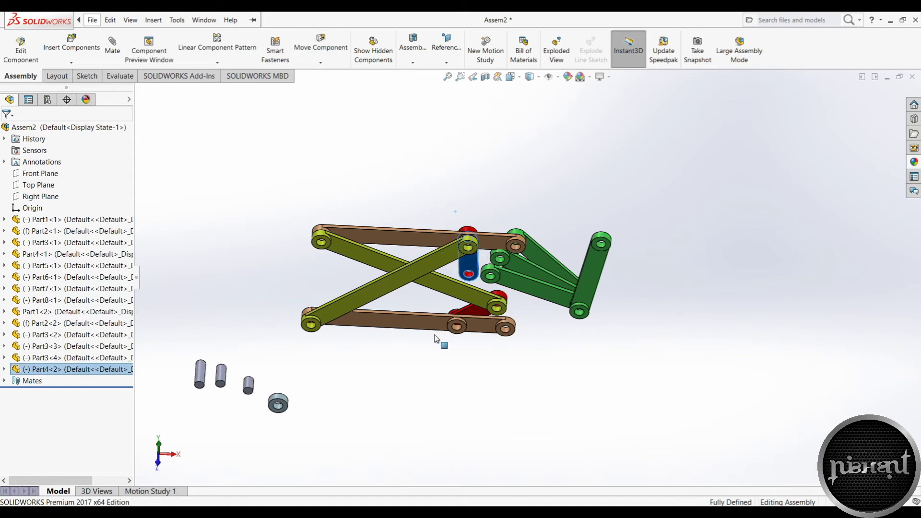
click(500, 259)
key(m)
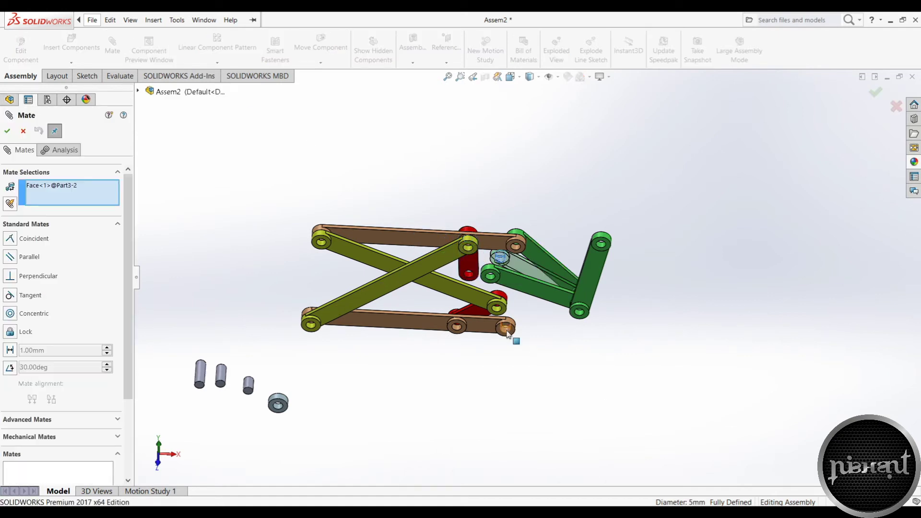
click(507, 331)
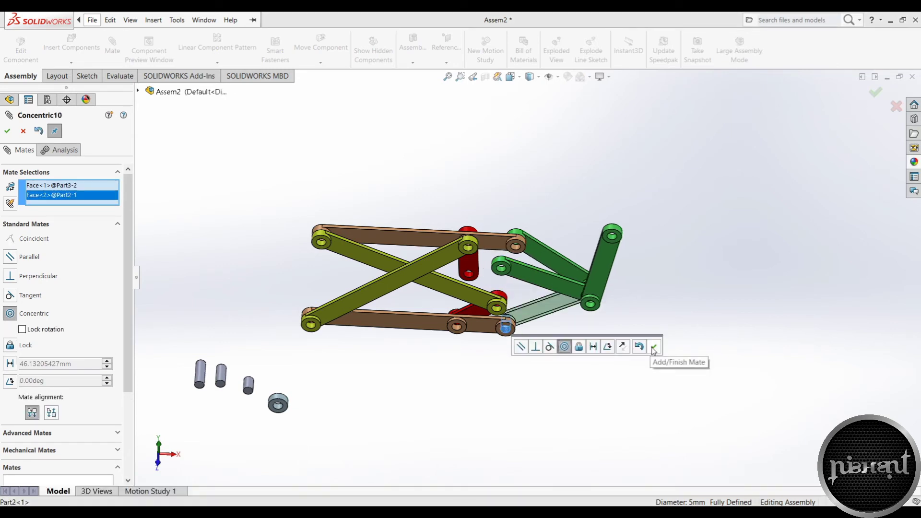
click(654, 347)
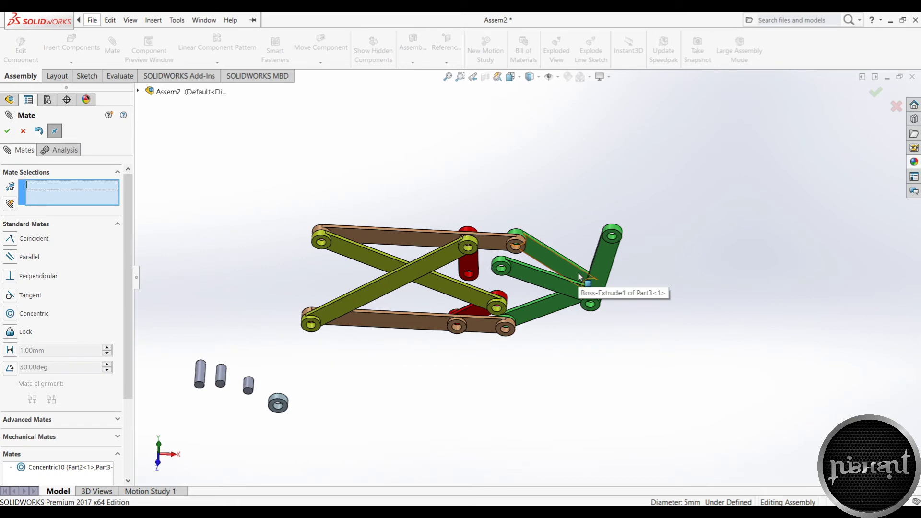
- Make green link Part3<4> parallel to yellow link Part1<2> and swing it down
click(612, 240)
click(497, 312)
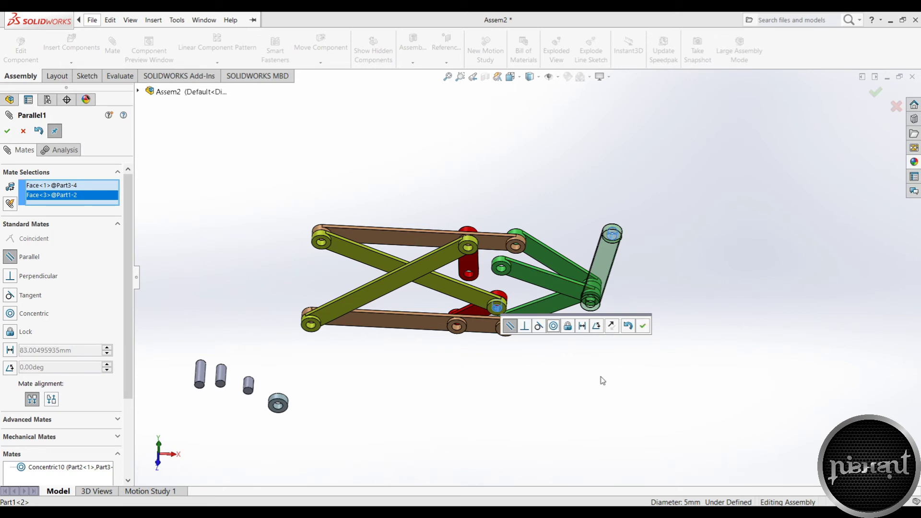
key(Return)
key(Return)
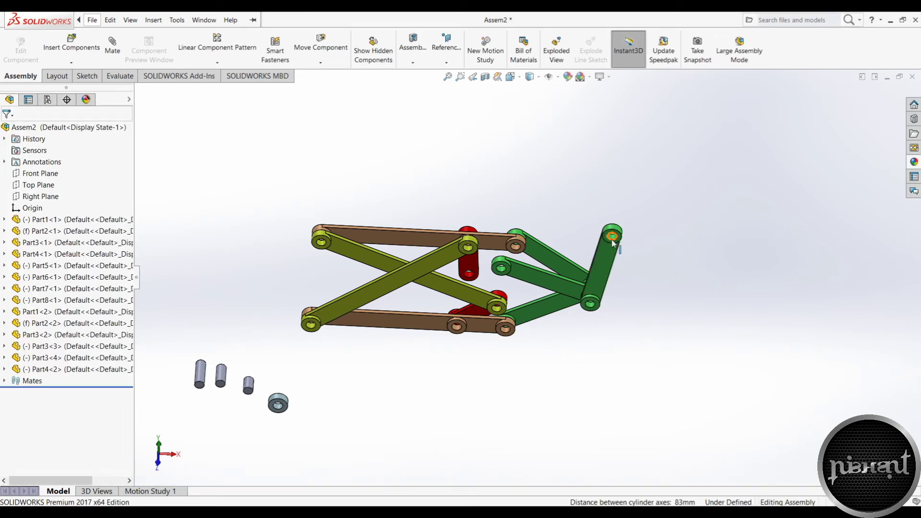
drag(612, 242, 488, 298)
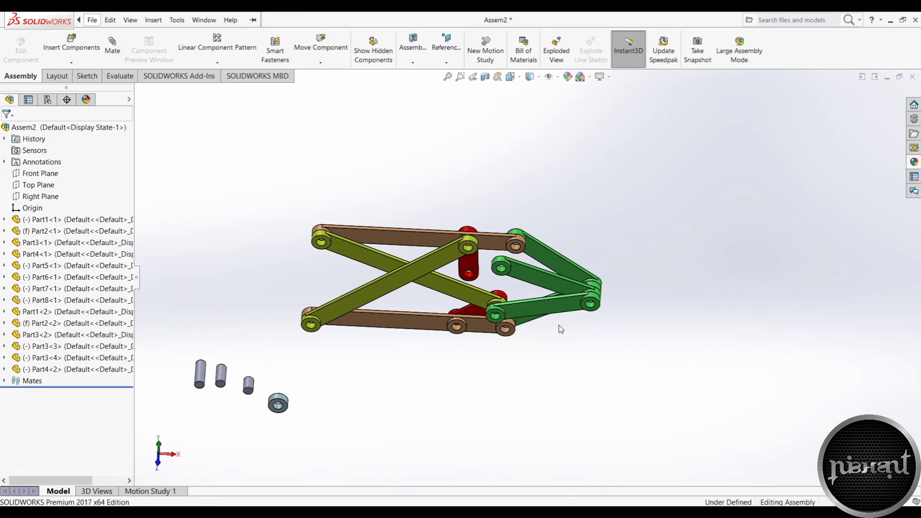
right_click(411, 239)
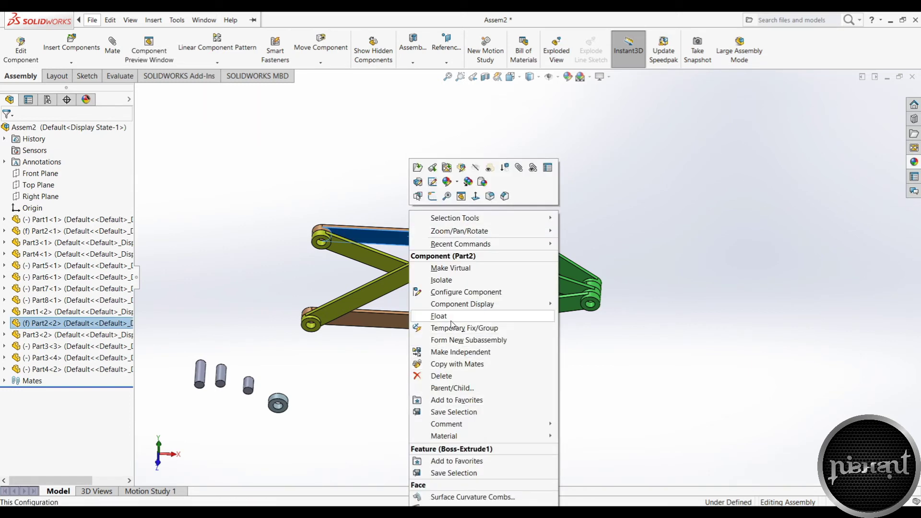
- Float and reposition the top brown link, then make the yellow and green link holes concentric
click(451, 320)
drag(414, 236, 406, 207)
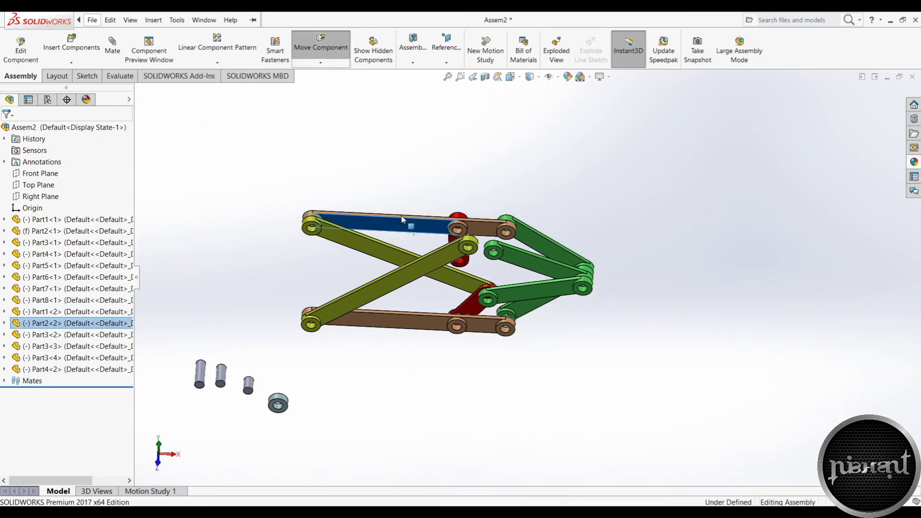
drag(406, 210, 417, 211)
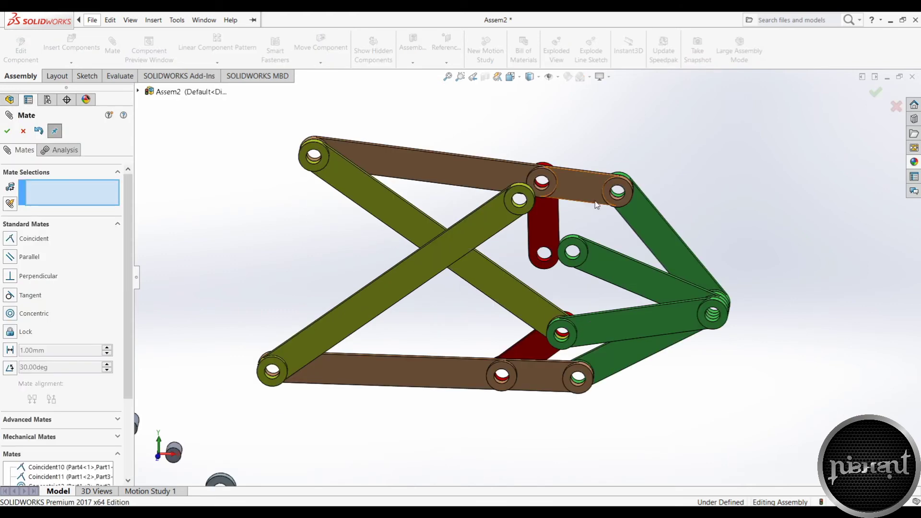
scroll(559, 263, up, 3)
scroll(558, 263, down, 3)
click(454, 197)
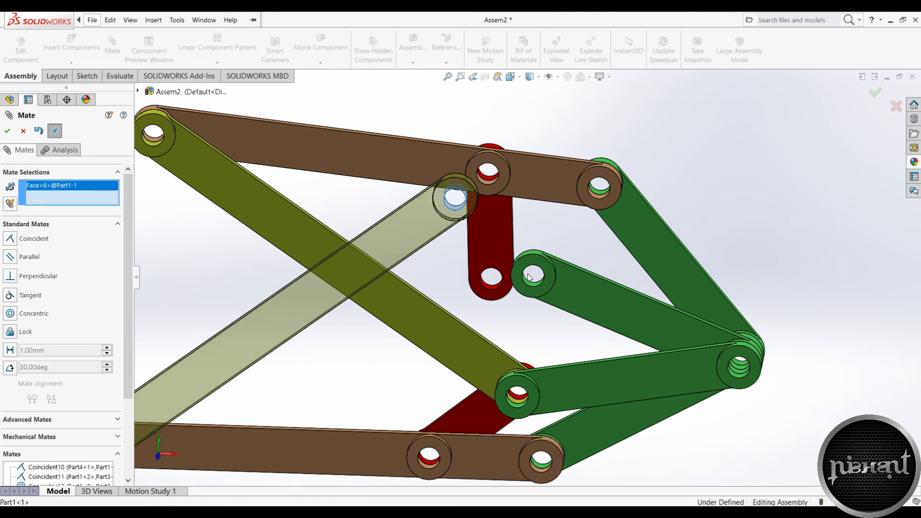
click(533, 283)
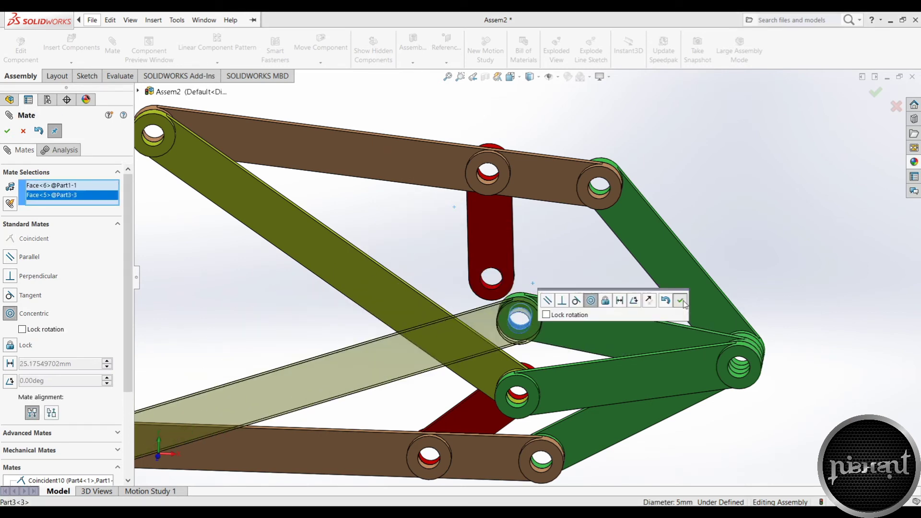
click(676, 302)
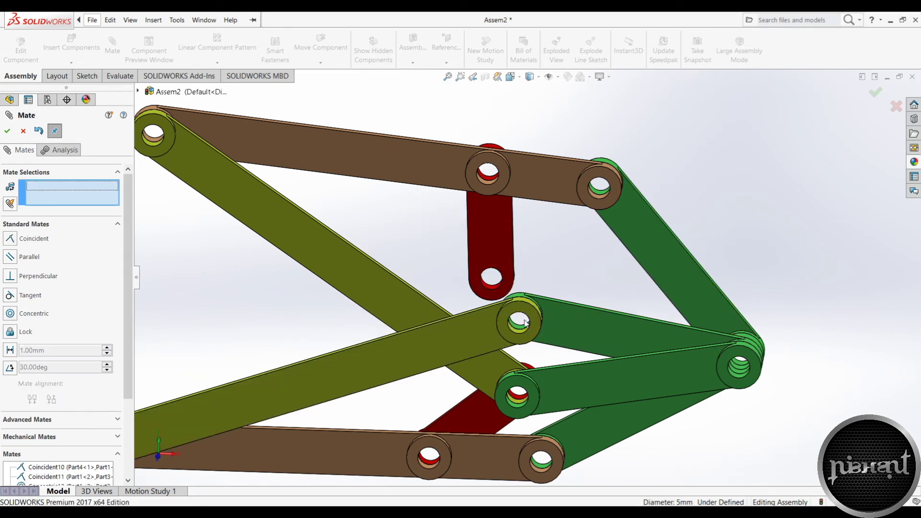
- Make the yellow and green link faces coincident, then zoom out to the whole assembly
key(shift+Up)
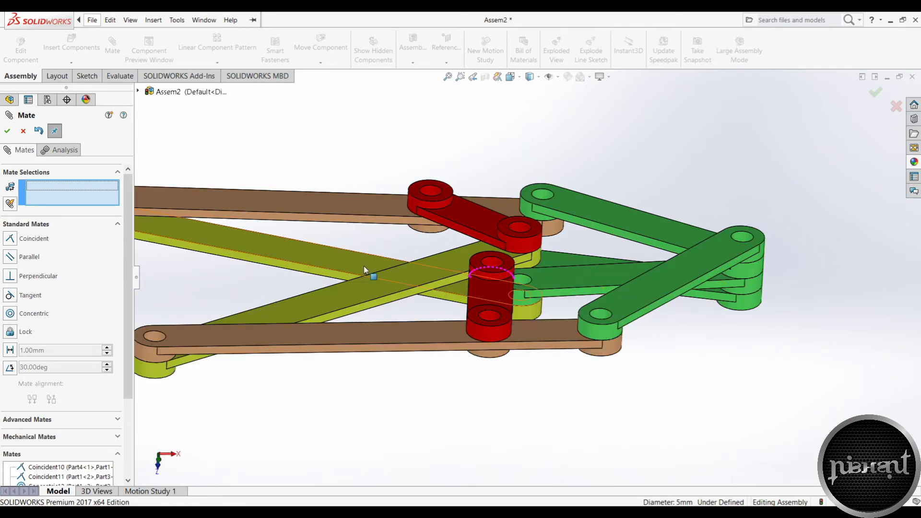
click(361, 266)
key(shift+Down)
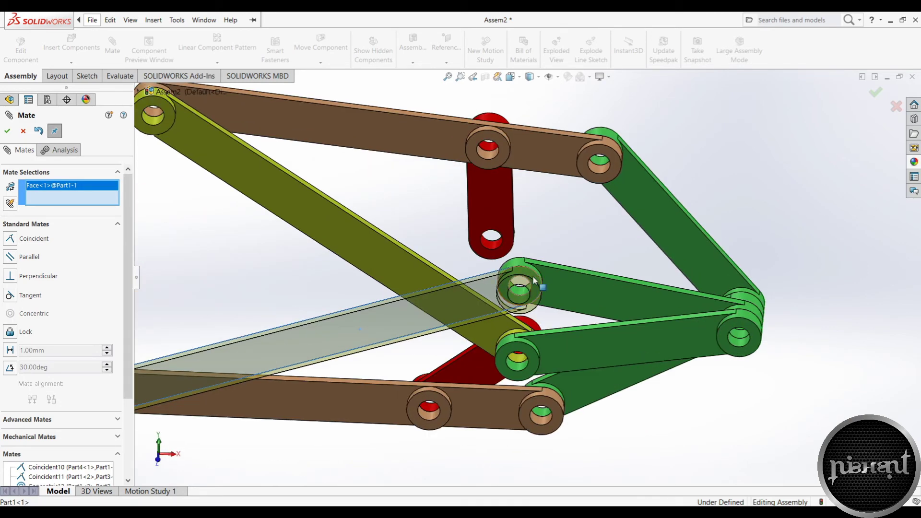
click(535, 283)
click(665, 253)
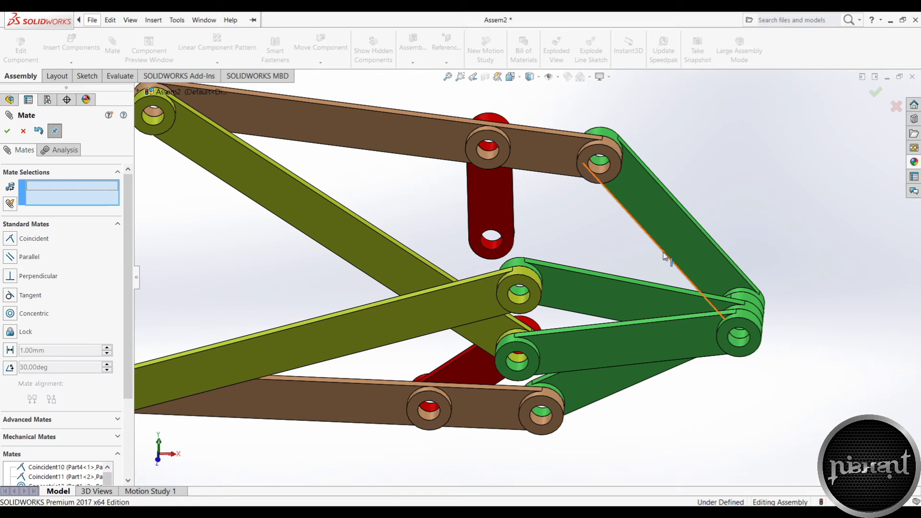
key(z)
key(z)
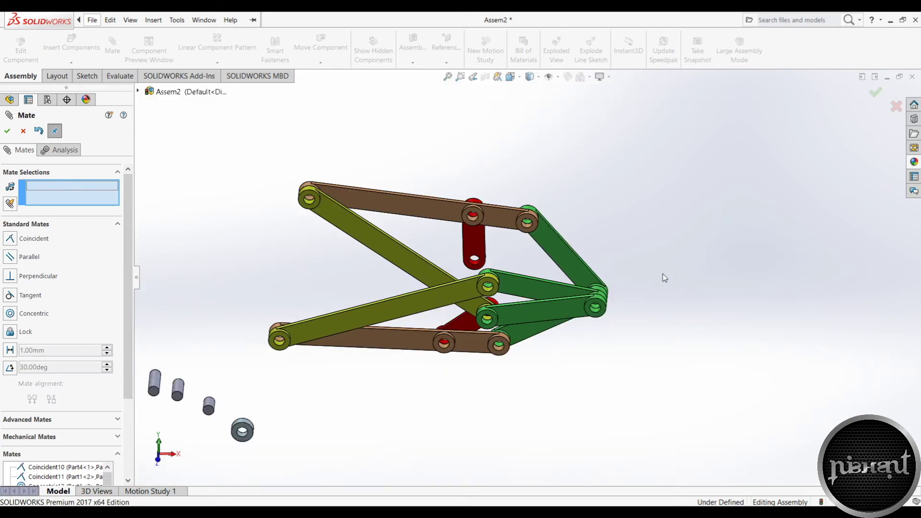
- Seat the washer in the middle joint with concentric and coincident mates
click(242, 434)
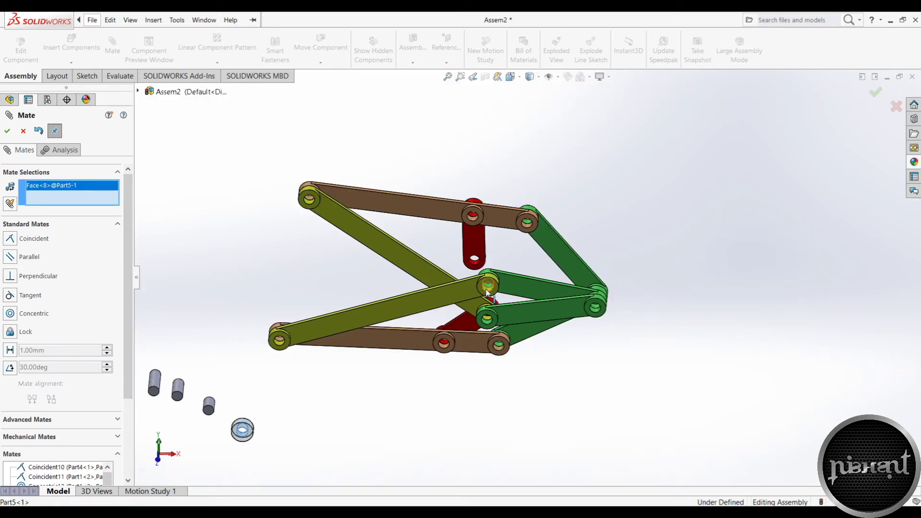
click(488, 287)
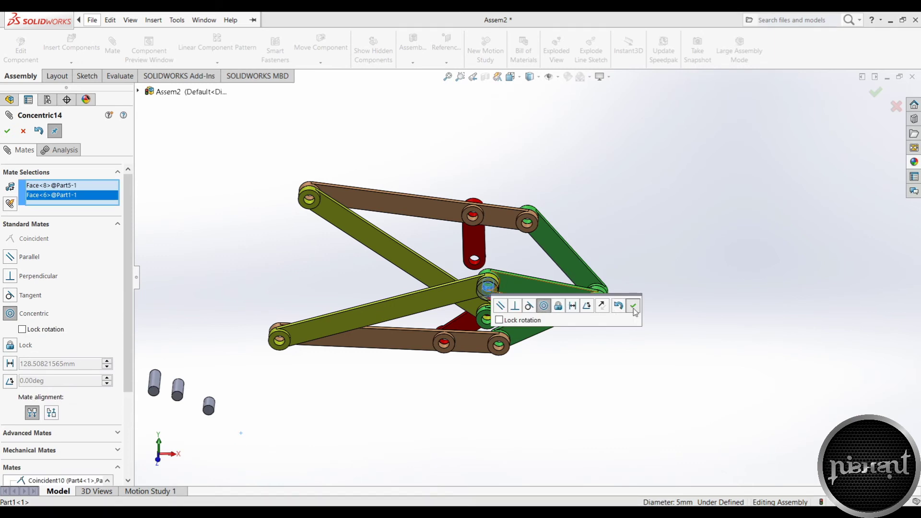
click(634, 306)
drag(487, 299, 522, 154)
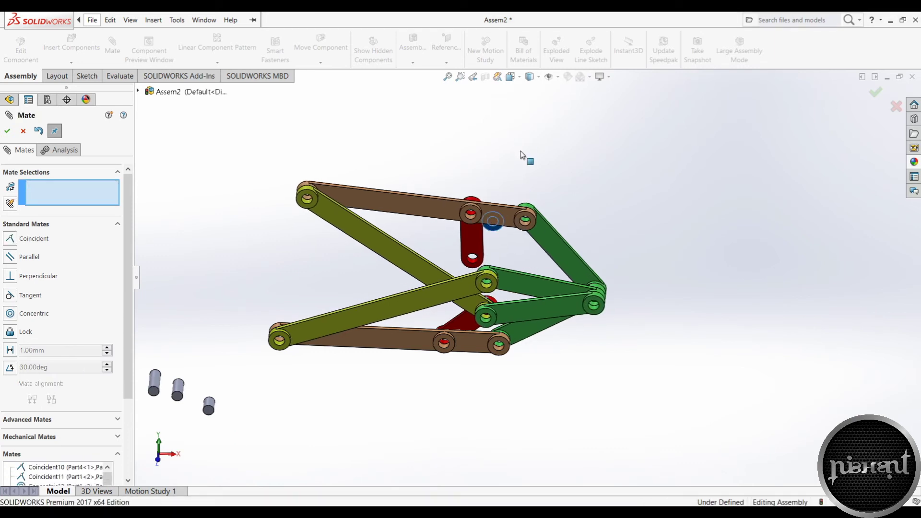
click(492, 231)
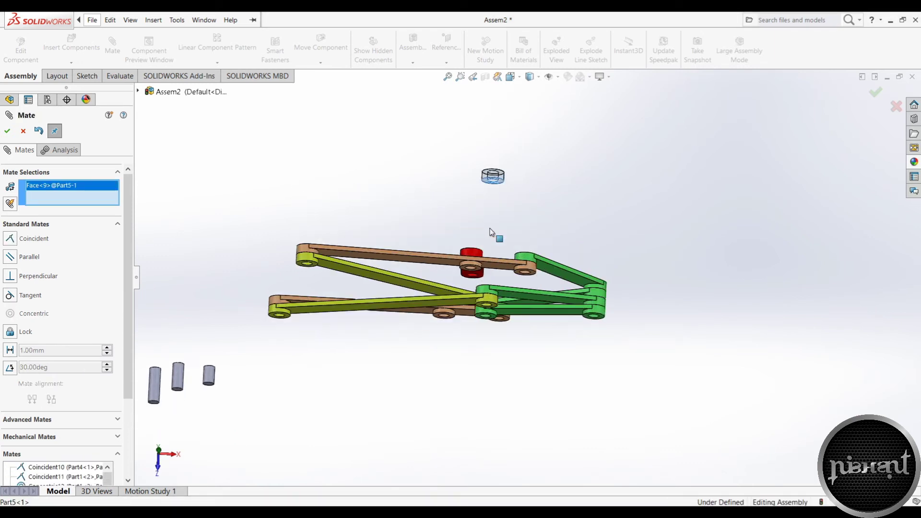
click(509, 296)
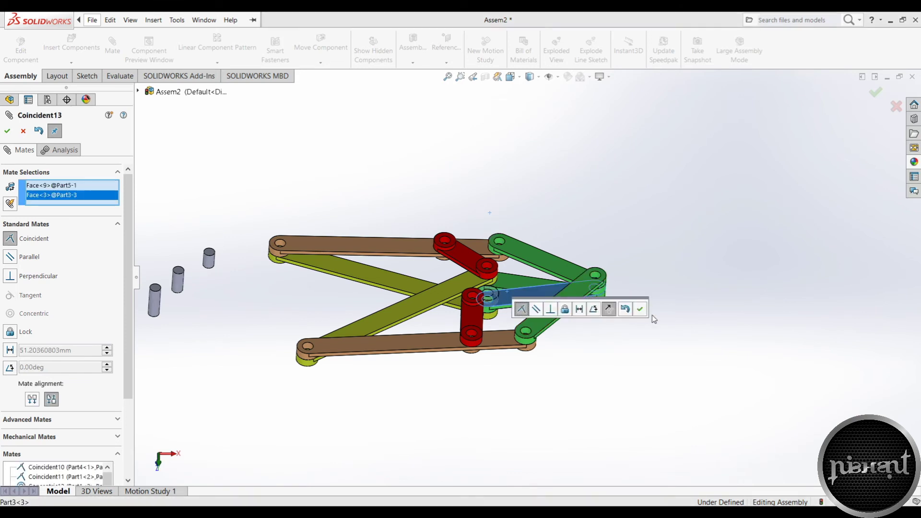
click(640, 310)
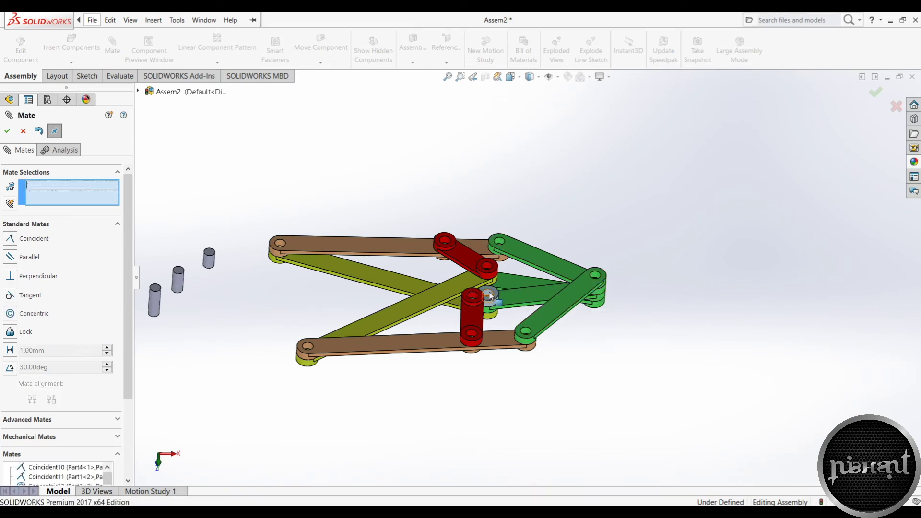
- Attach lower red link Part4<2> to the washer with concentric and coincident mates
click(473, 301)
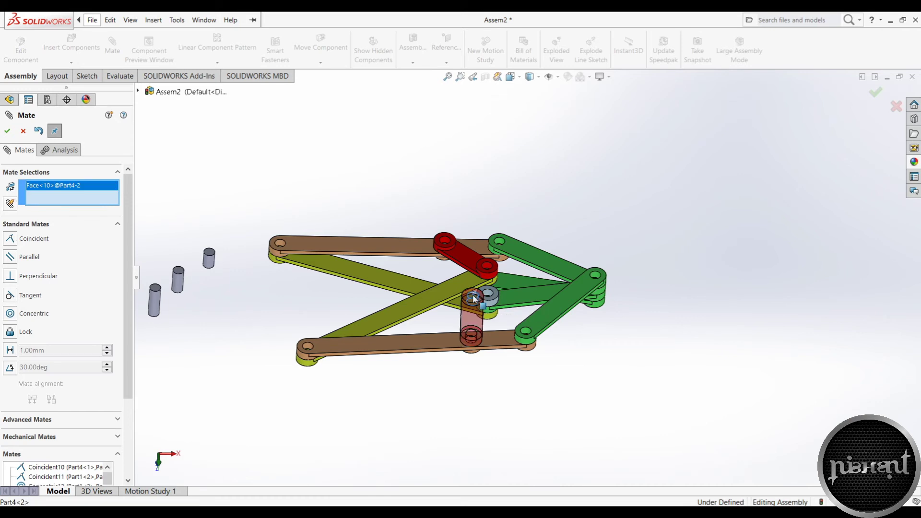
click(487, 296)
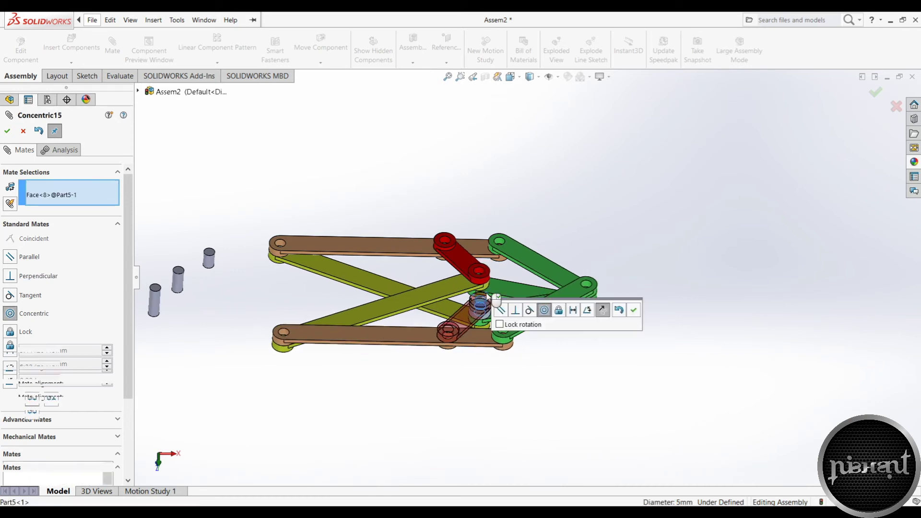
click(637, 312)
key(ctrl+1)
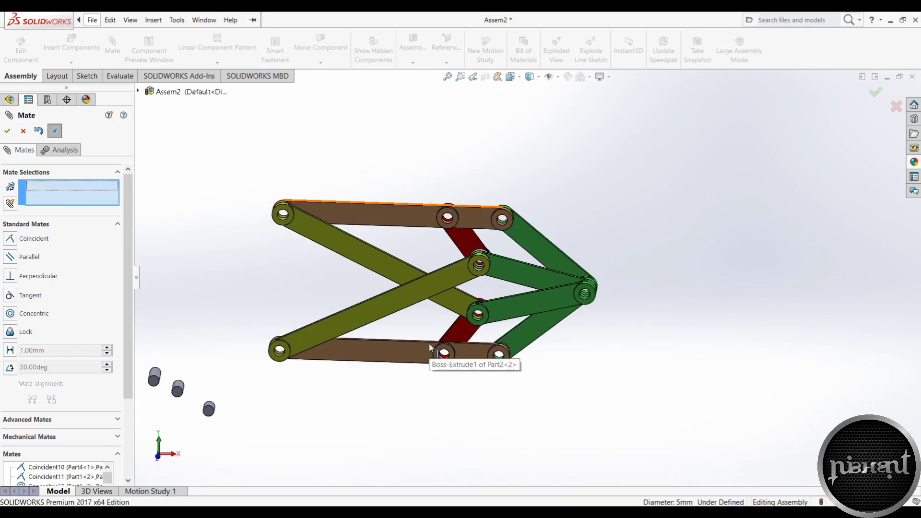
click(464, 241)
key(ctrl+7)
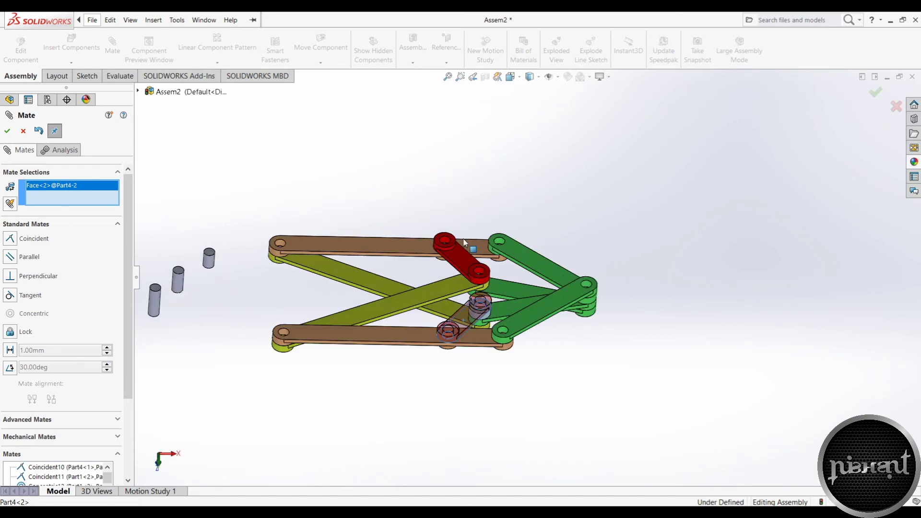
click(487, 307)
click(619, 318)
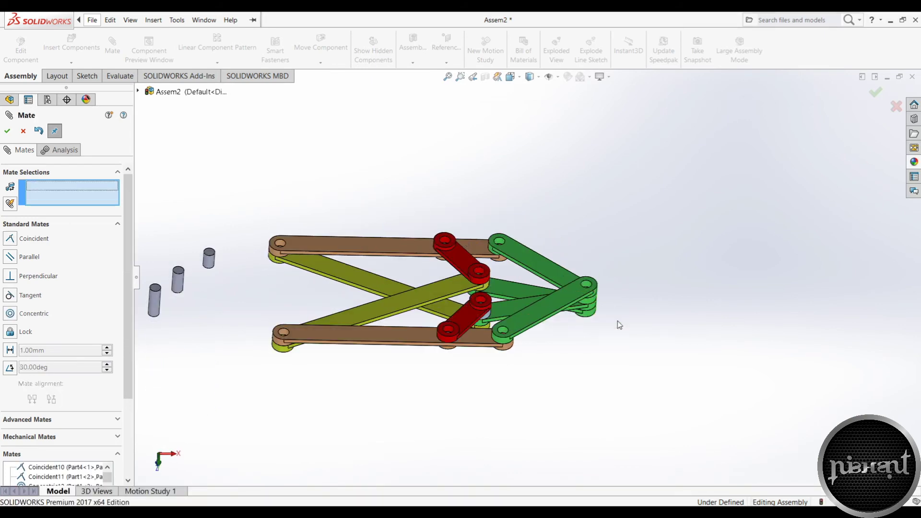
key(ctrl+1)
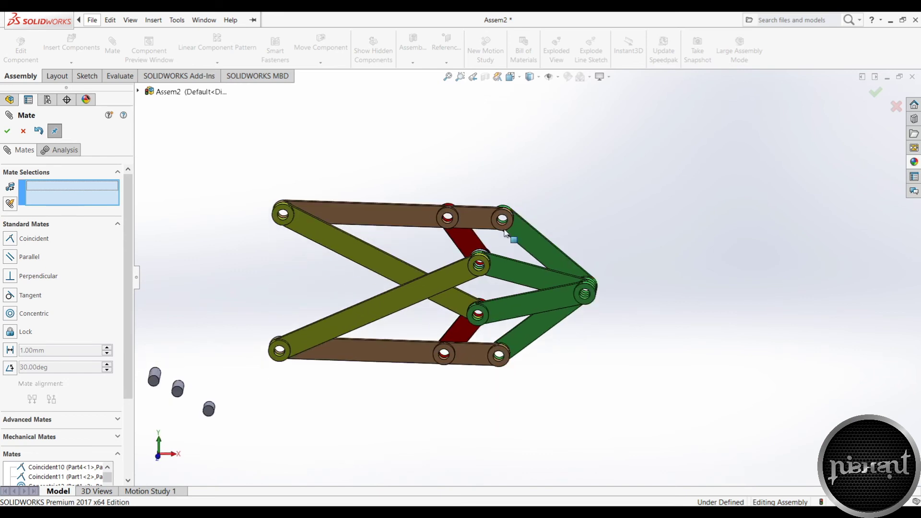
- Flex the linkage down and back up, and move a loose pin to its right
drag(485, 225, 485, 224)
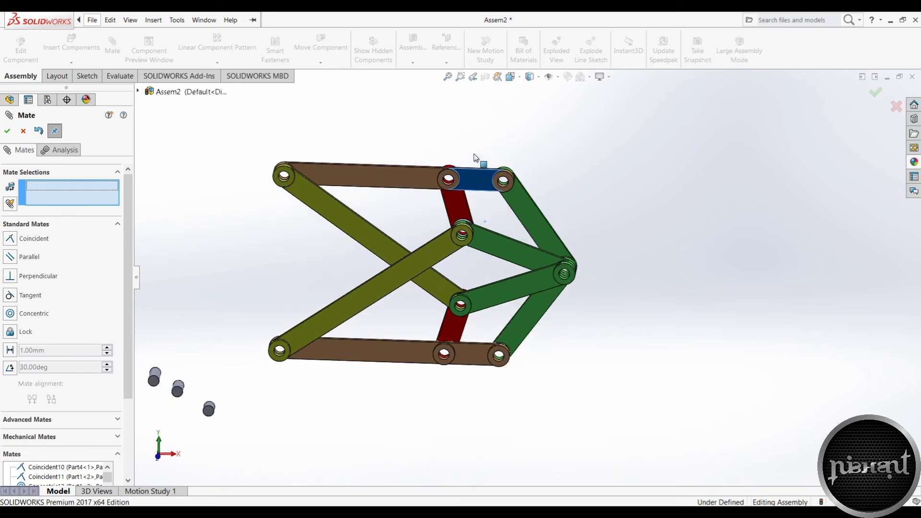
drag(486, 224, 479, 221)
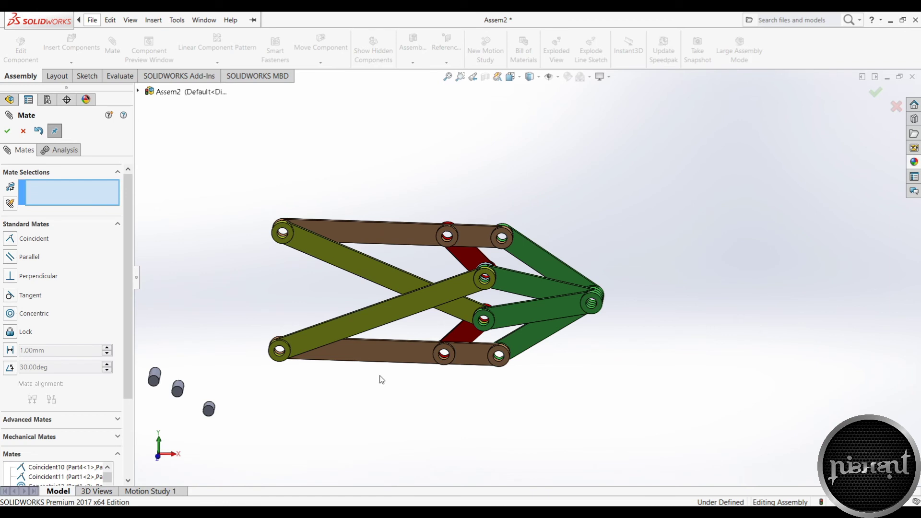
drag(153, 380, 656, 298)
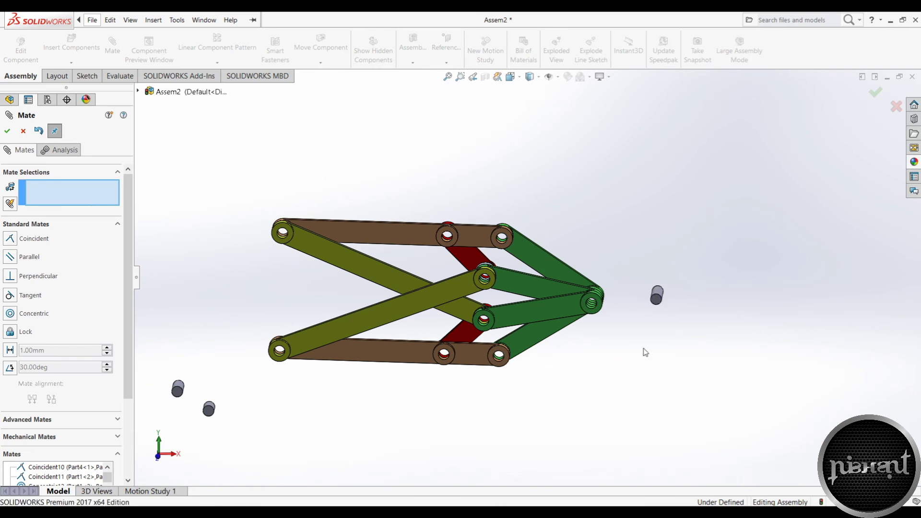
- Seat the first pin in the green link hole with concentric and coincident mates, then test
key(Down)
click(659, 305)
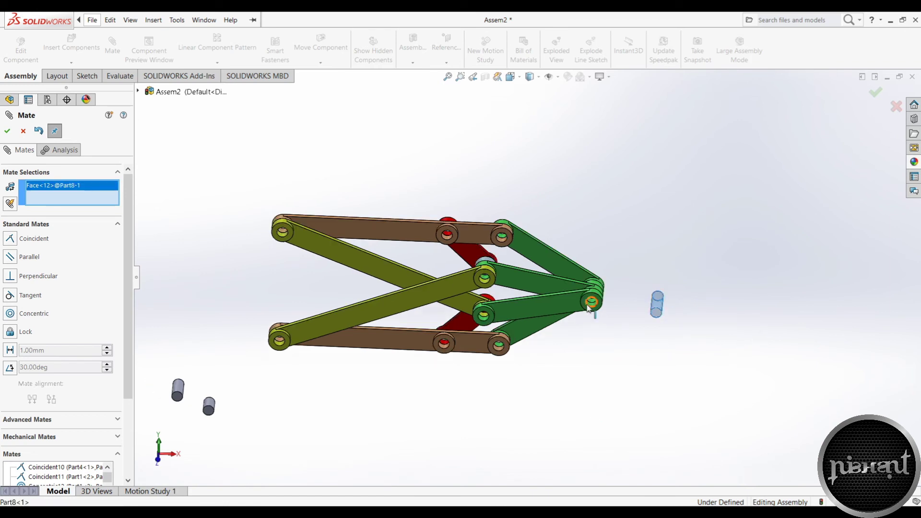
click(591, 302)
click(741, 324)
click(591, 313)
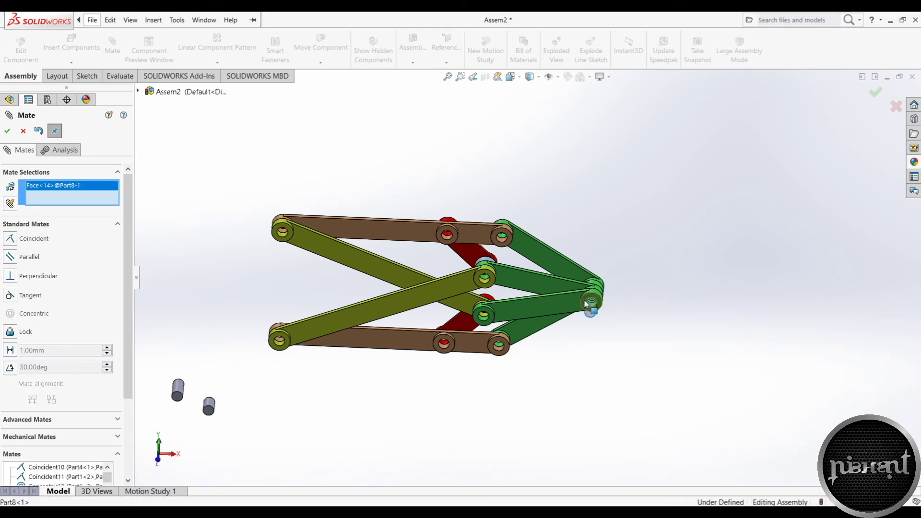
click(587, 305)
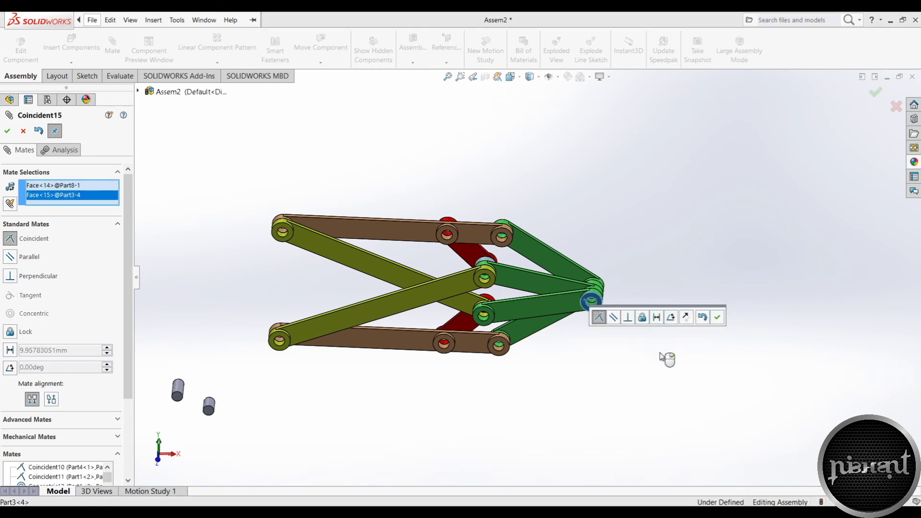
click(717, 317)
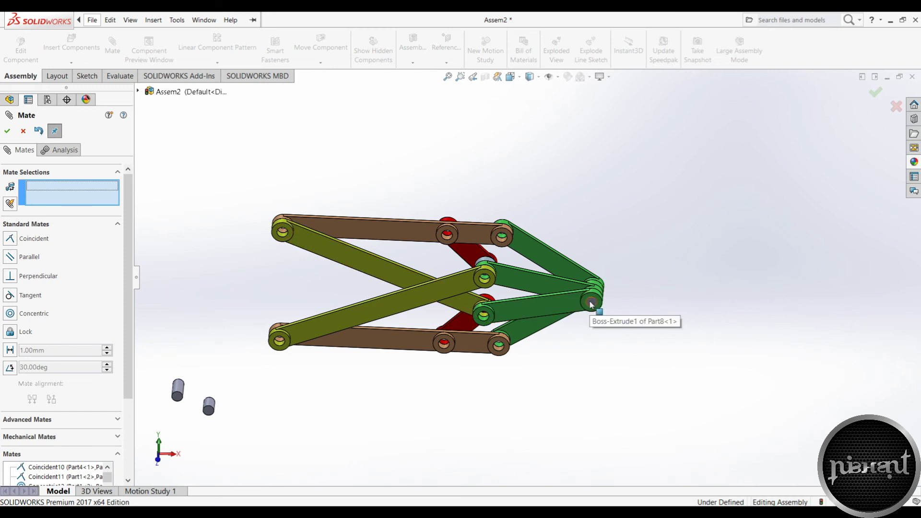
mouse_move(591, 303)
mouse_down()
mouse_move(577, 328)
mouse_move(521, 291)
mouse_up()
key(Escape)
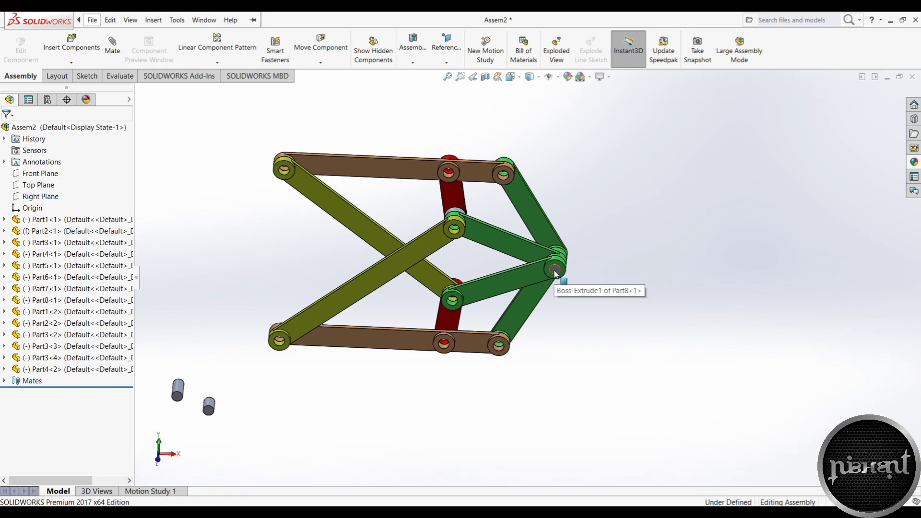
- Place a second pin copy and mate it concentric and flush in the yellow link hole
ctrl+drag(555, 269, 612, 317)
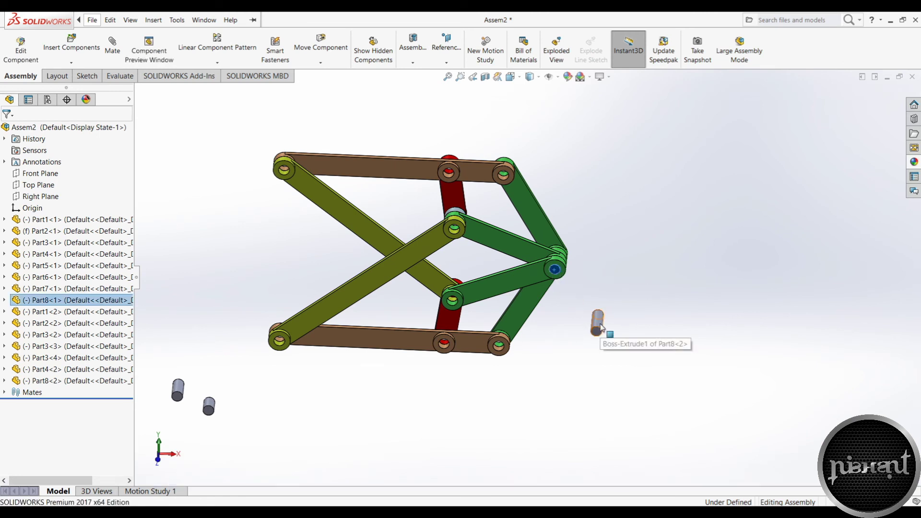
click(597, 322)
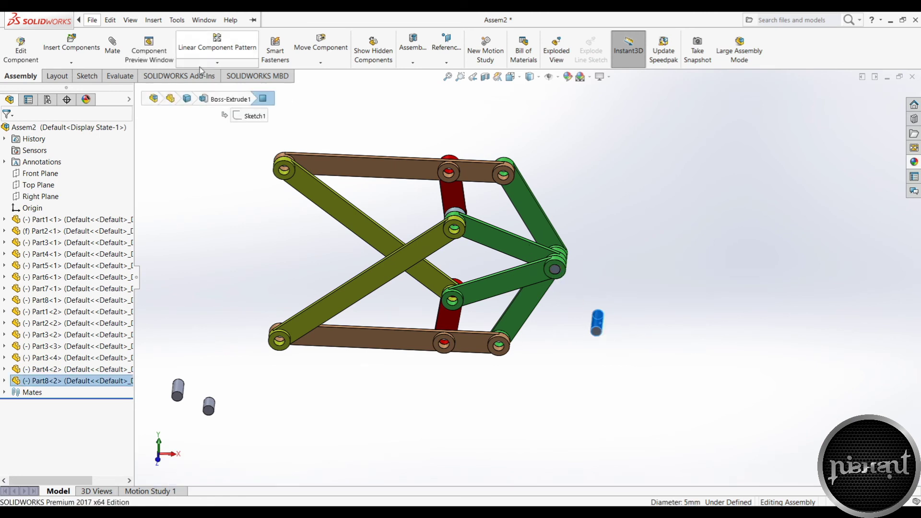
click(455, 229)
click(441, 207)
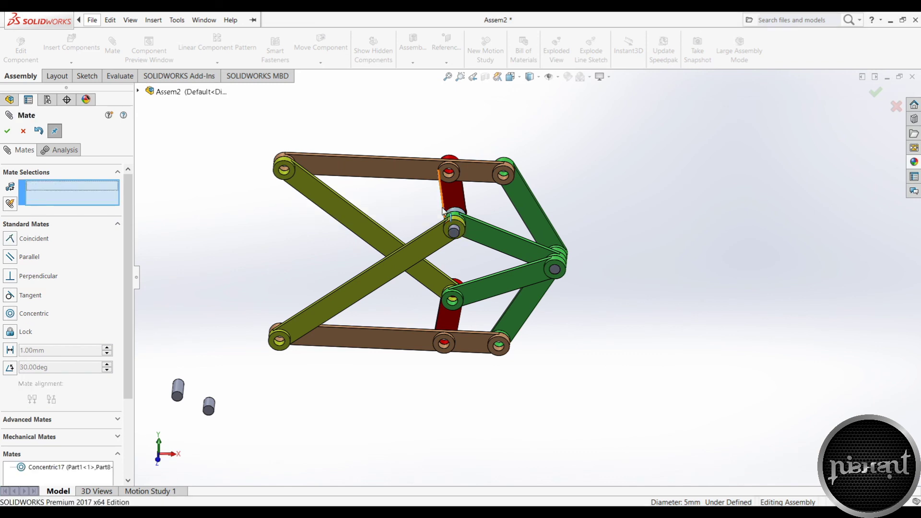
click(455, 238)
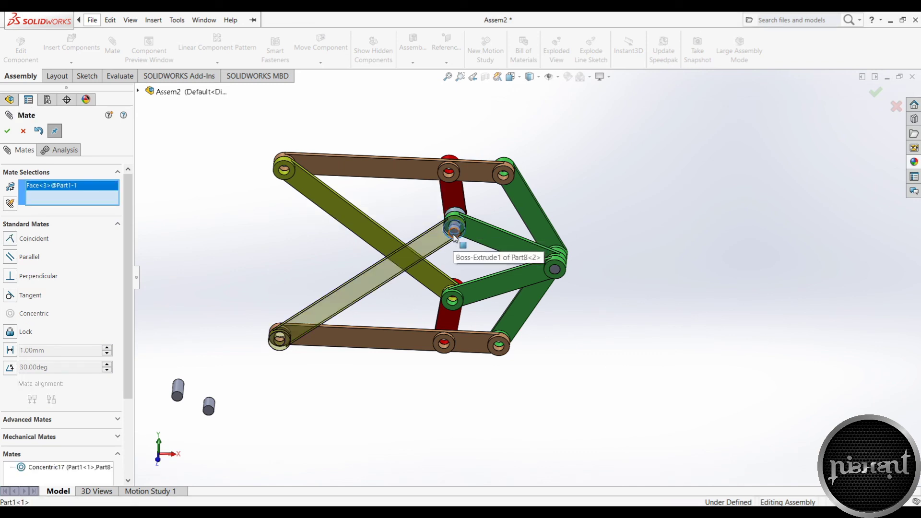
click(455, 232)
click(440, 209)
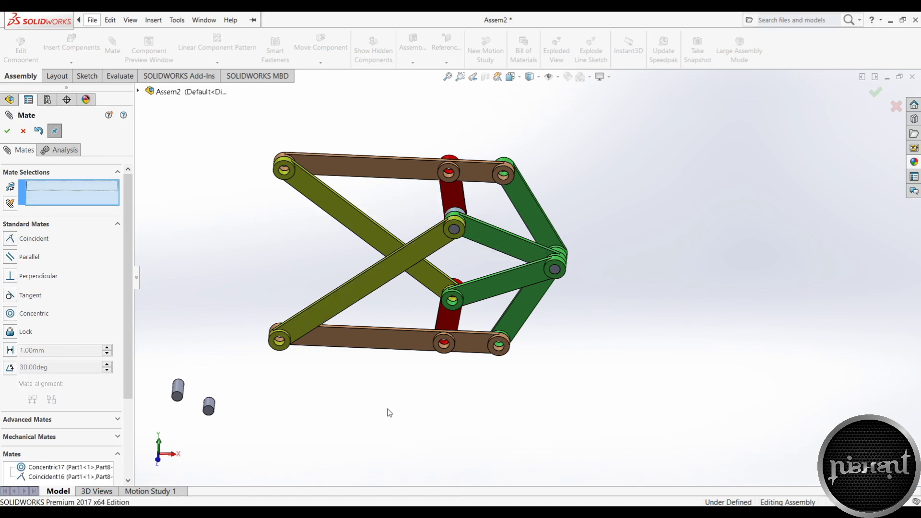
- Mate pin Part7<1> concentric and flush in the lower green-and-red joint, then test the linkage
drag(182, 391, 265, 384)
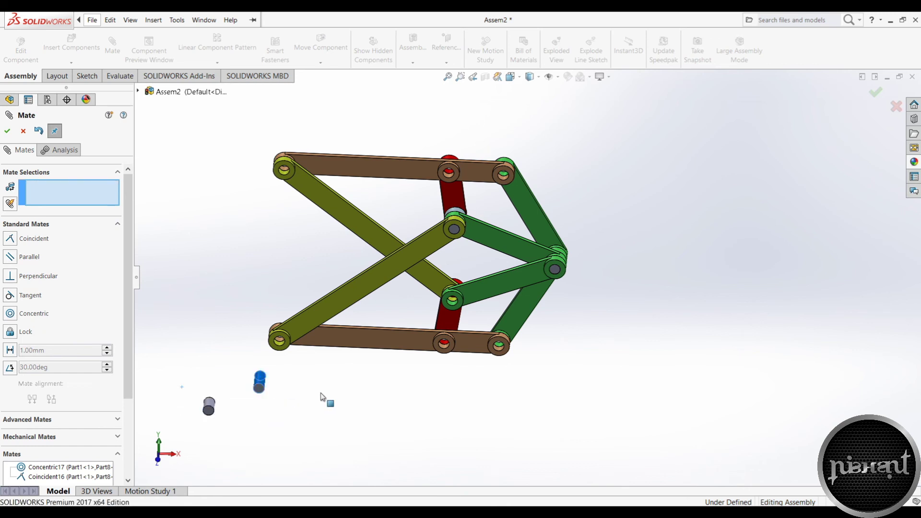
click(258, 385)
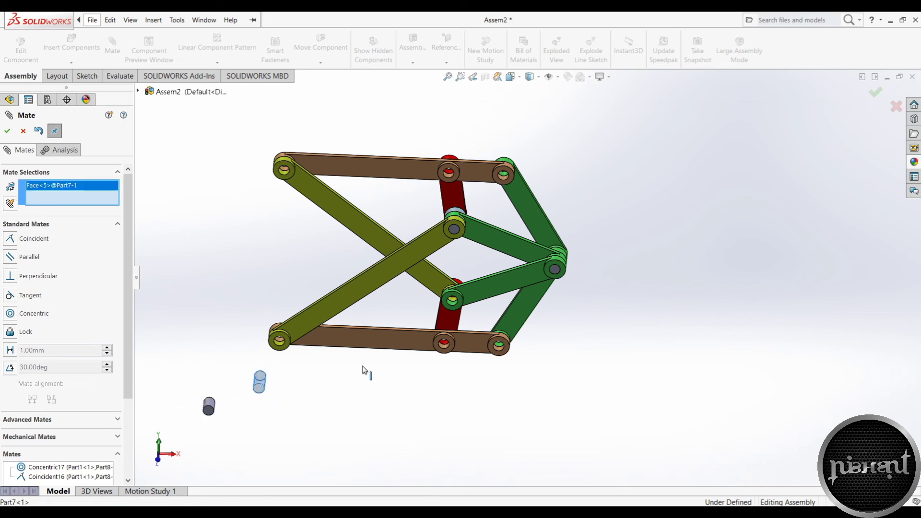
click(453, 303)
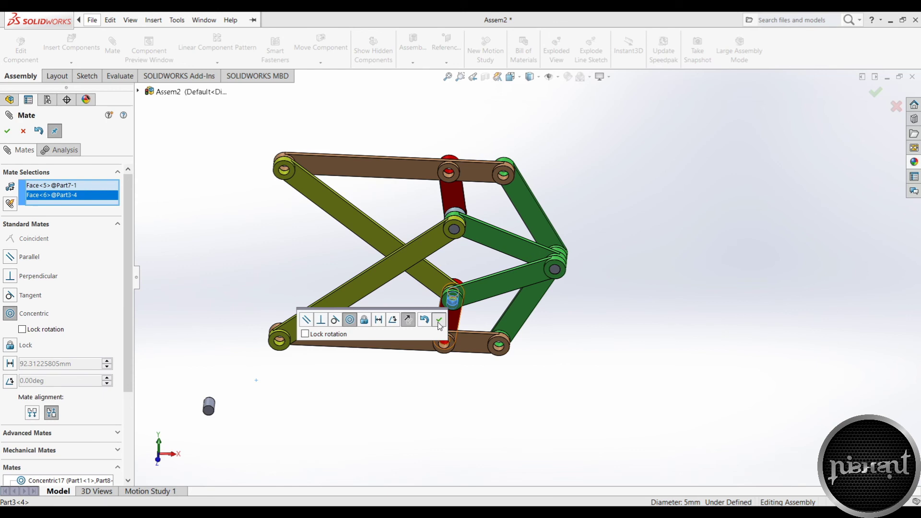
click(439, 322)
click(463, 312)
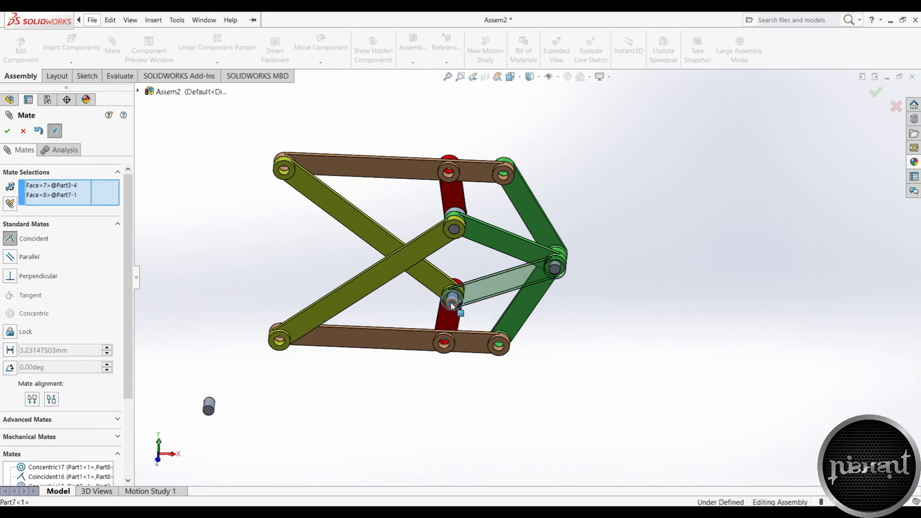
click(437, 321)
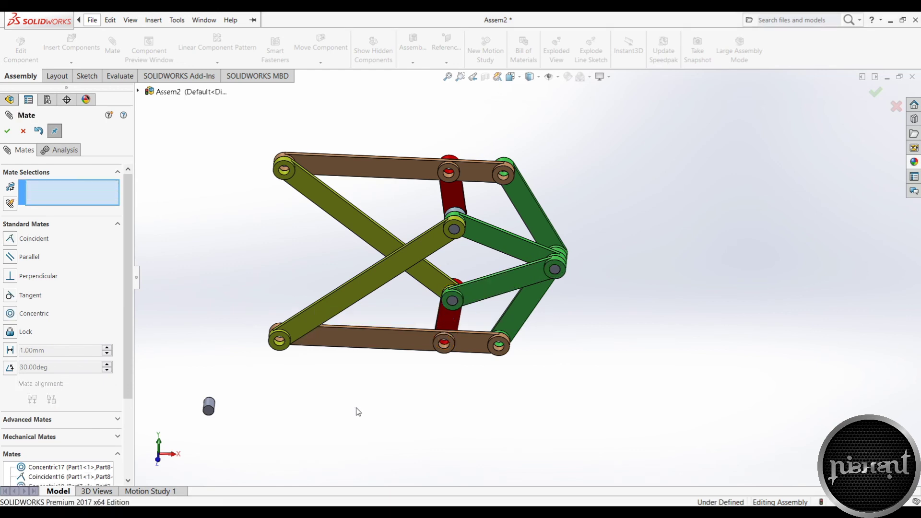
mouse_move(400, 168)
mouse_down()
mouse_move(380, 215)
mouse_move(379, 195)
mouse_up()
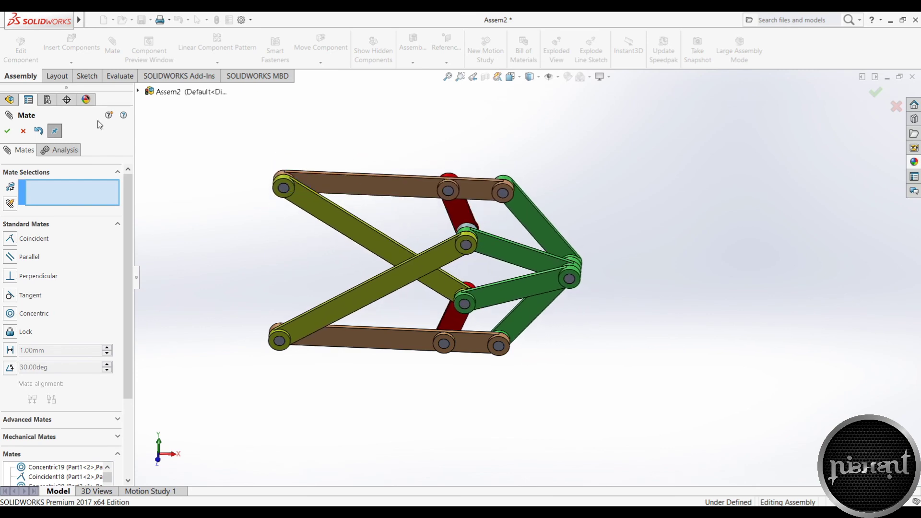
- Close mating, switch to Motion Study 1, and drag the linkage into a flatter, collapsed pose
click(23, 131)
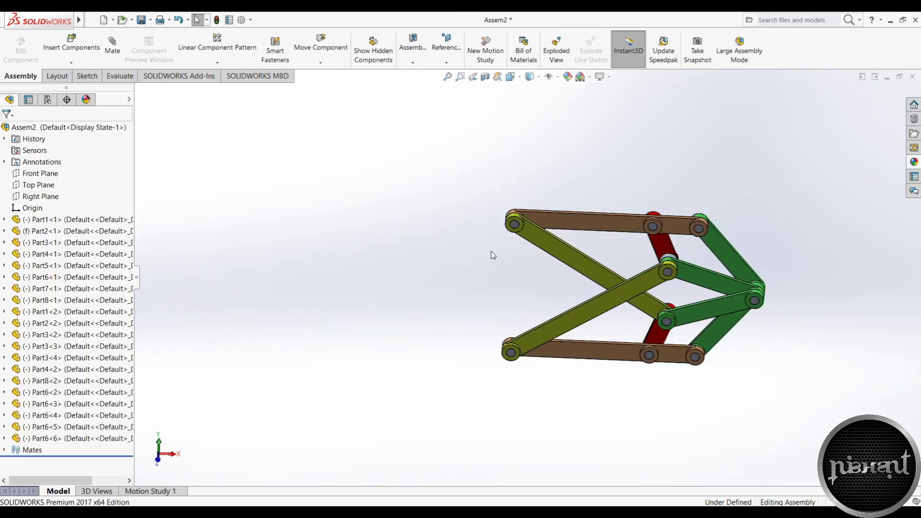
scroll(680, 293, down, 2)
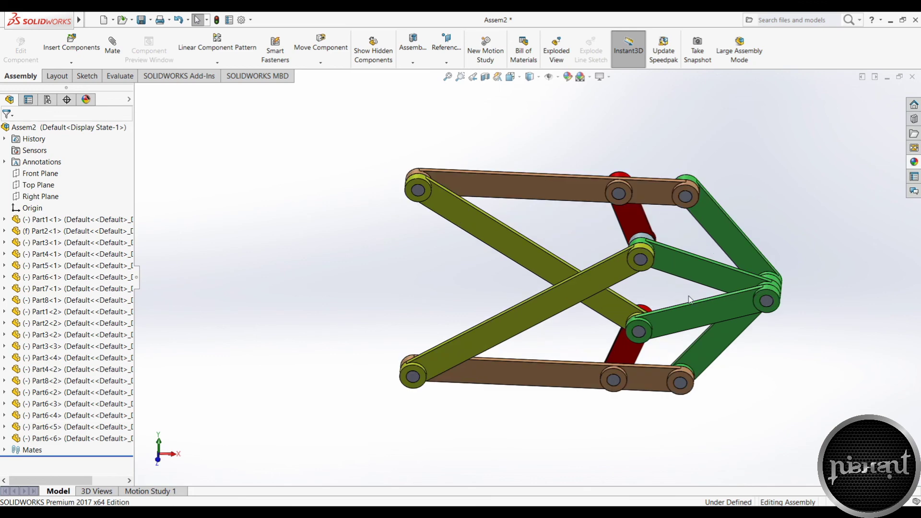
click(159, 493)
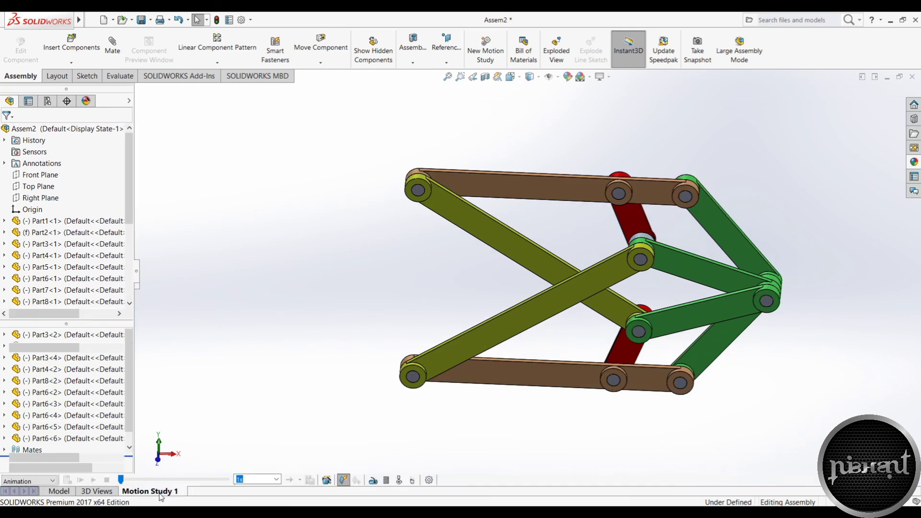
click(371, 481)
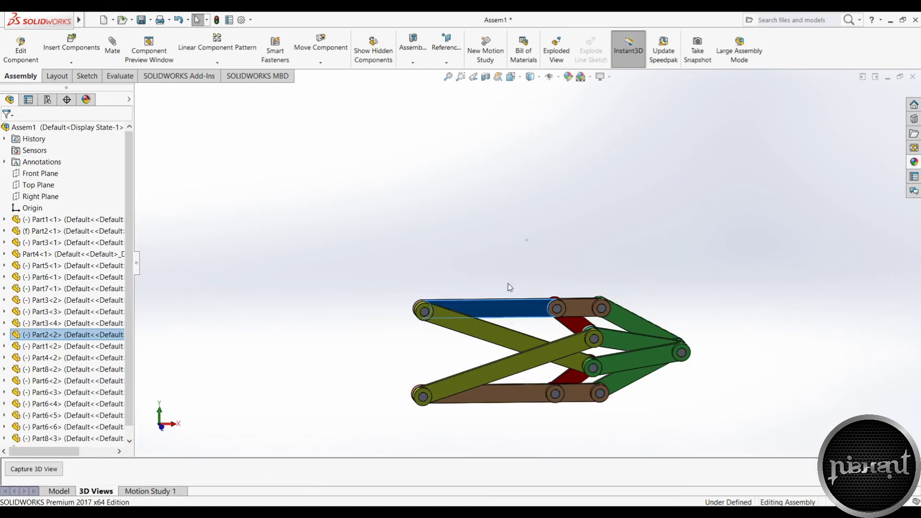
drag(516, 303, 516, 314)
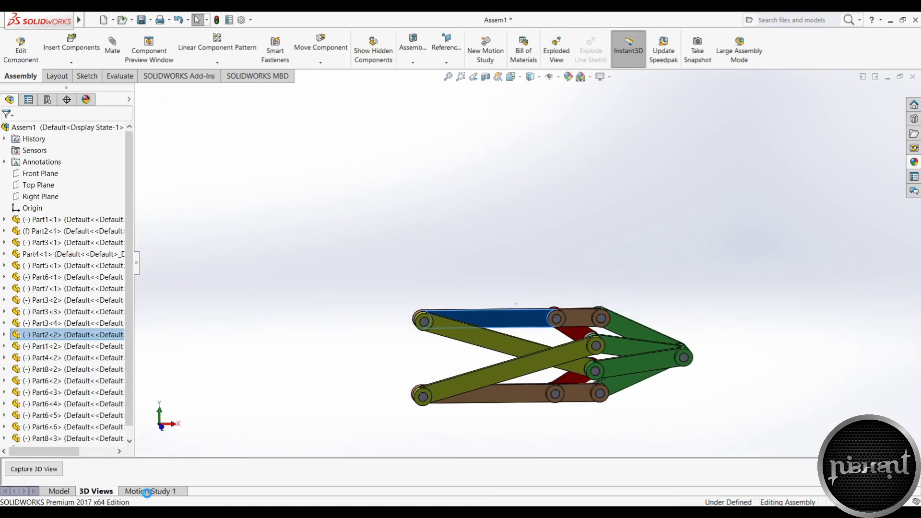
click(148, 491)
drag(536, 249, 458, 447)
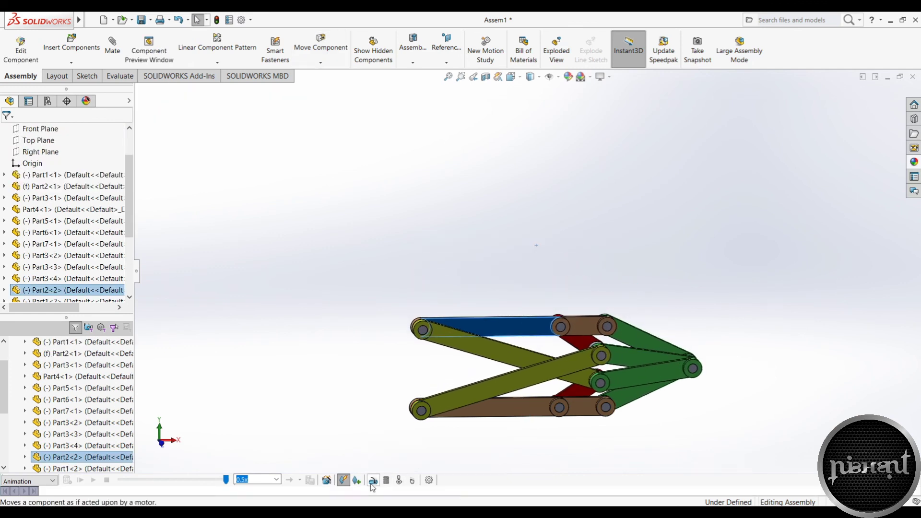
click(400, 480)
- Add rotary motor RotaryMotor7 at the top-left pivot, oscillating 20deg at 1 Hz with 0deg phase
click(691, 379)
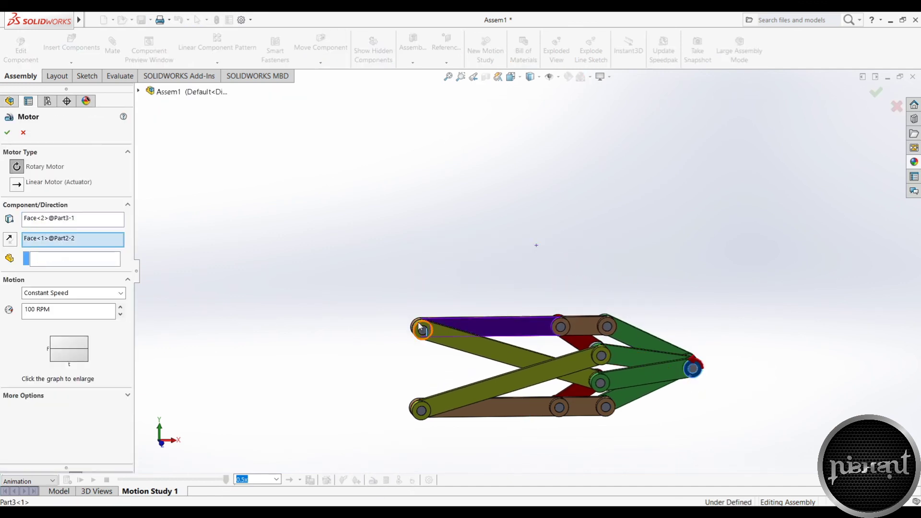
drag(485, 325, 499, 338)
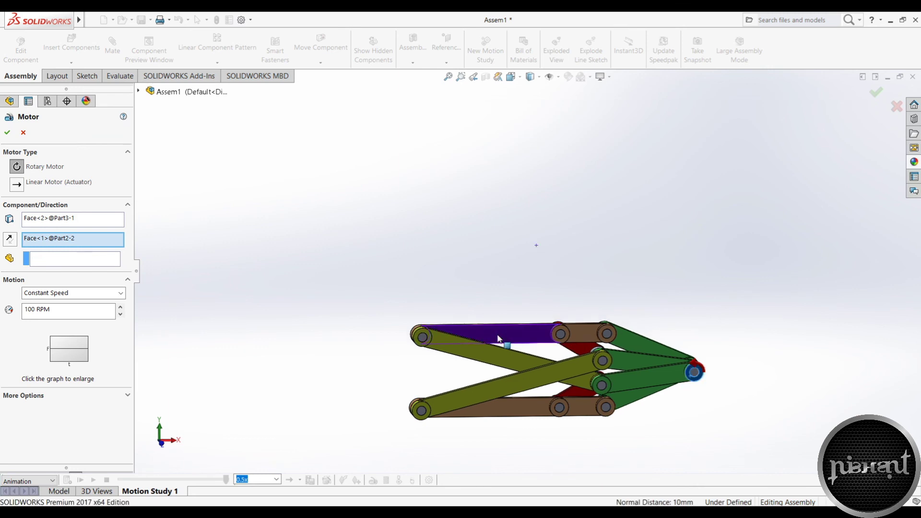
click(75, 293)
click(42, 322)
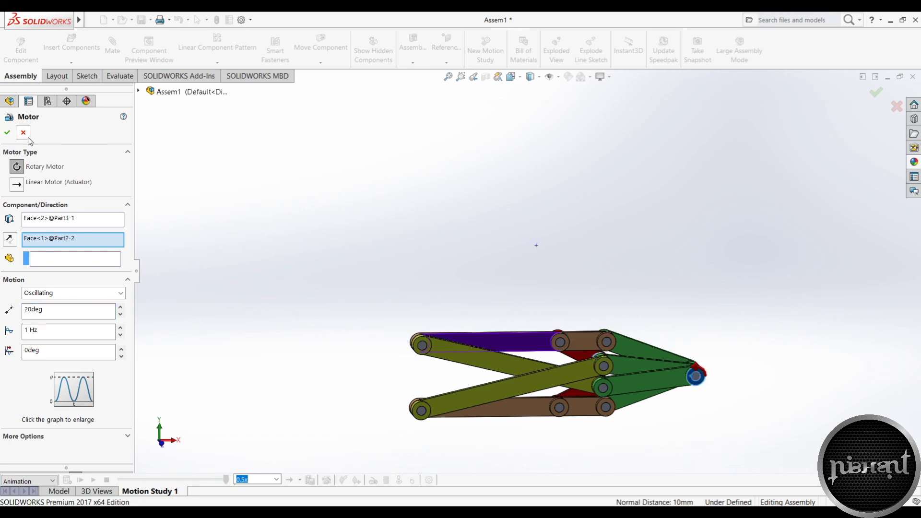
click(7, 133)
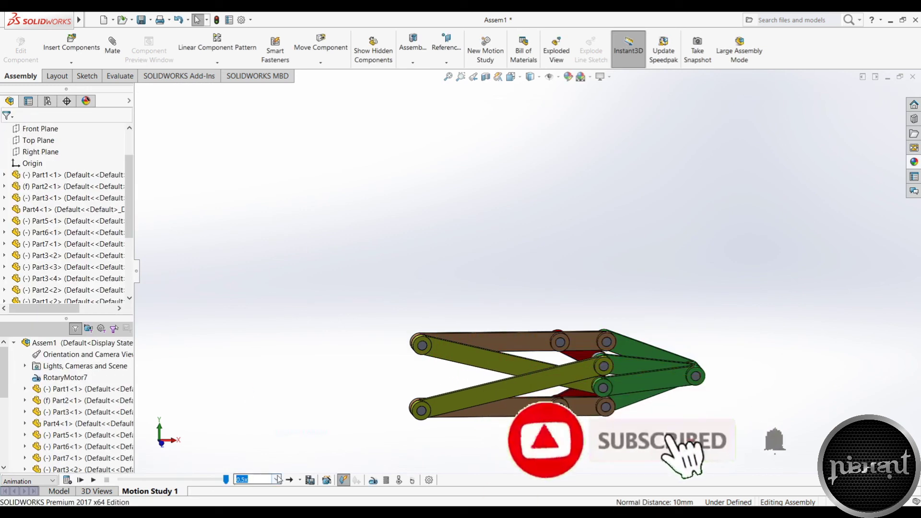
- Calculate Motion Study 1 so RotaryMotor7 oscillates and flexes the scissor linkage
click(68, 480)
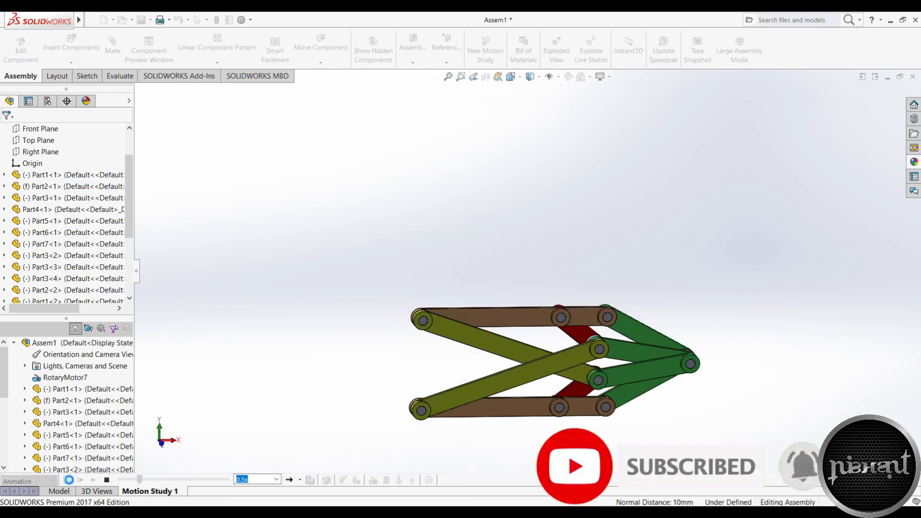